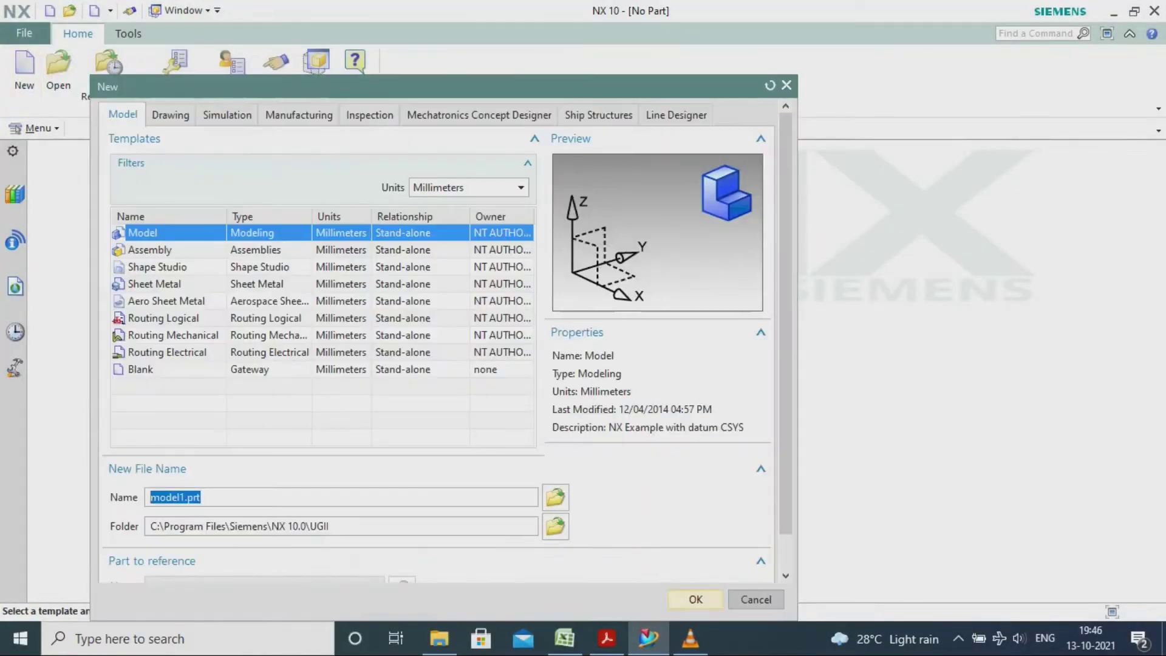
Create a new part named model1.prt from the millimetre Model template.
key("Return")
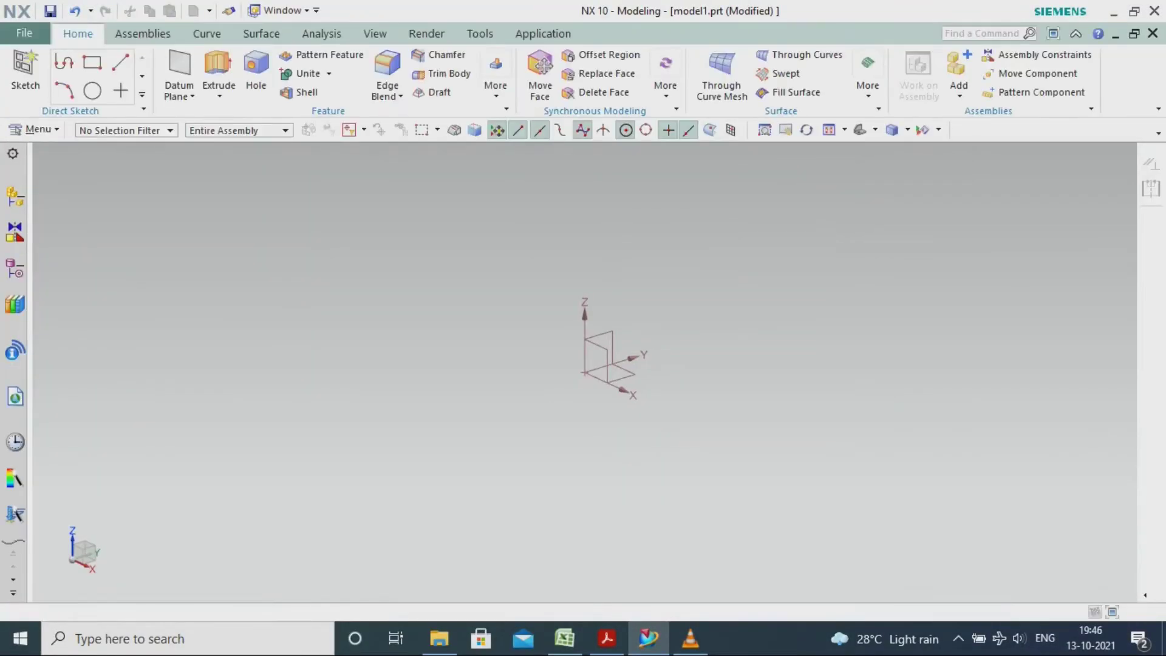
middle_click_drag(585, 373, 536, 407, "shift")
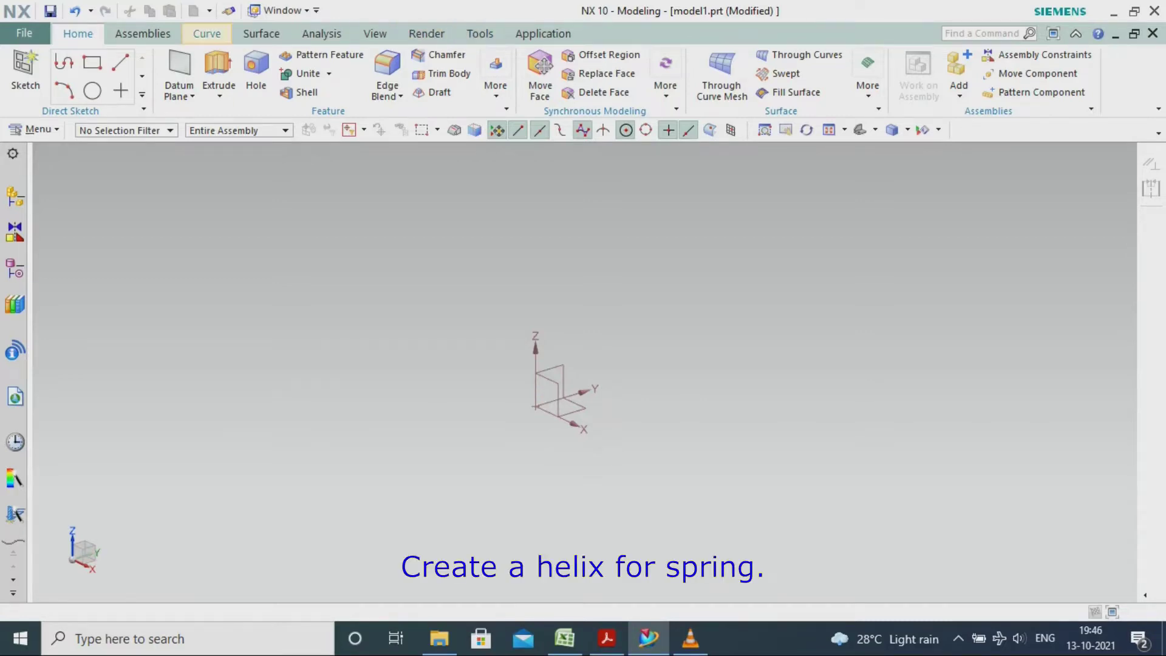
Create a helix along the vector with its origin at Z -50, a 20 mm radius and a 10 mm pitch.
left_click(206, 33)
left_click(346, 58)
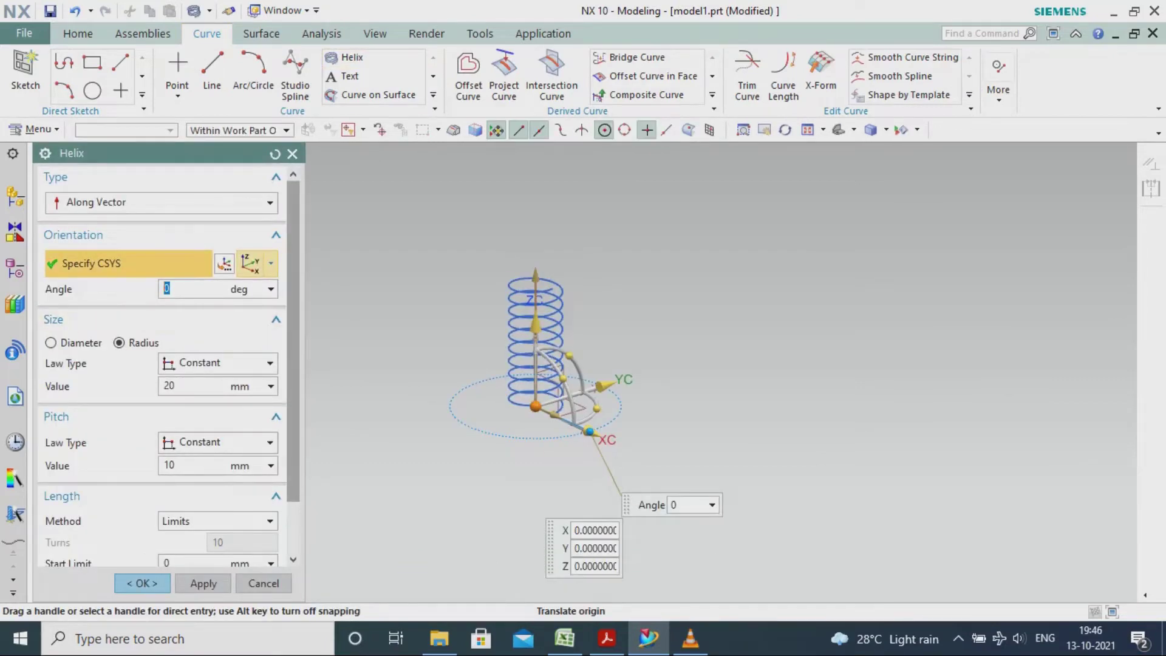
left_click(224, 264)
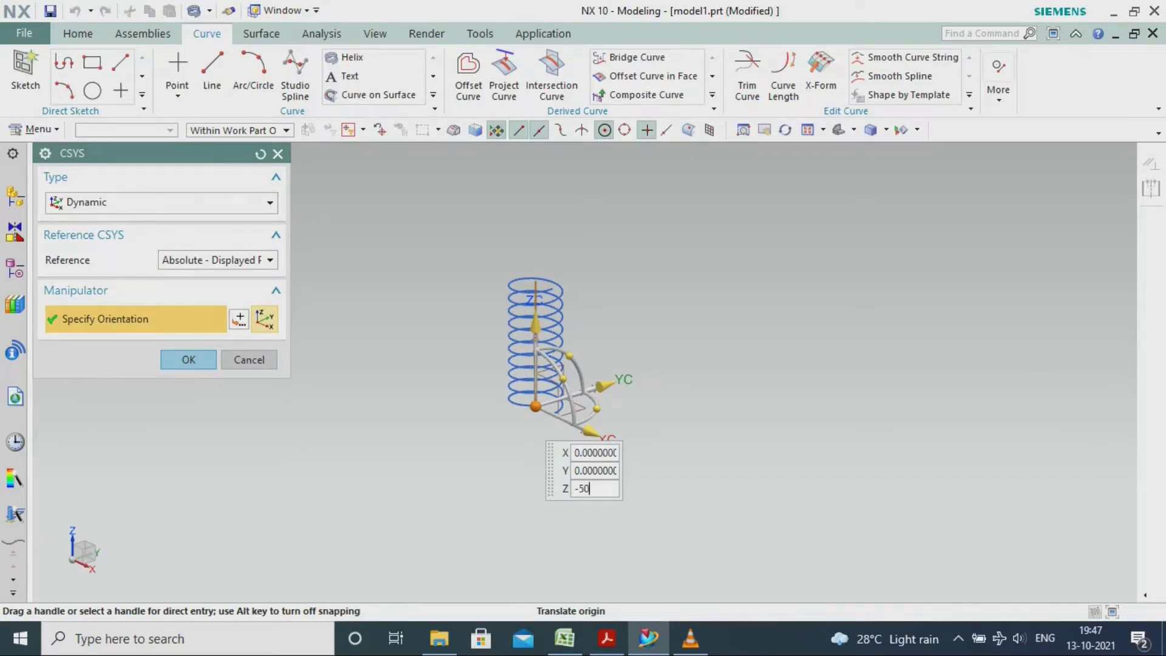
key("Return")
left_click(188, 359)
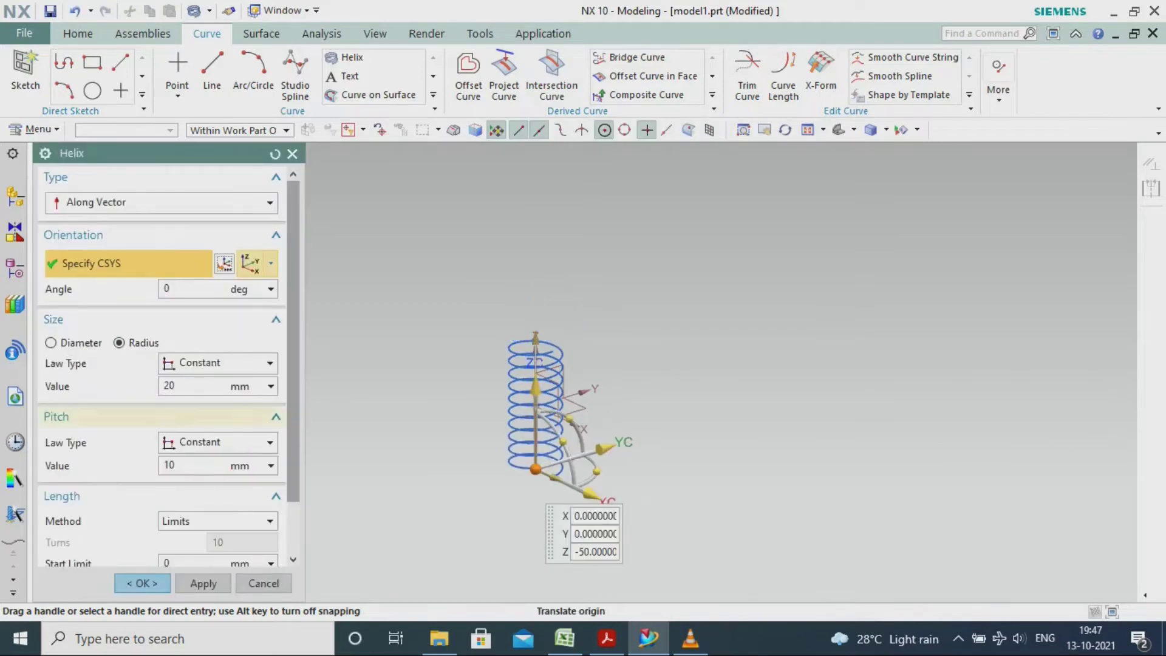
scroll(164, 364, "down", 2)
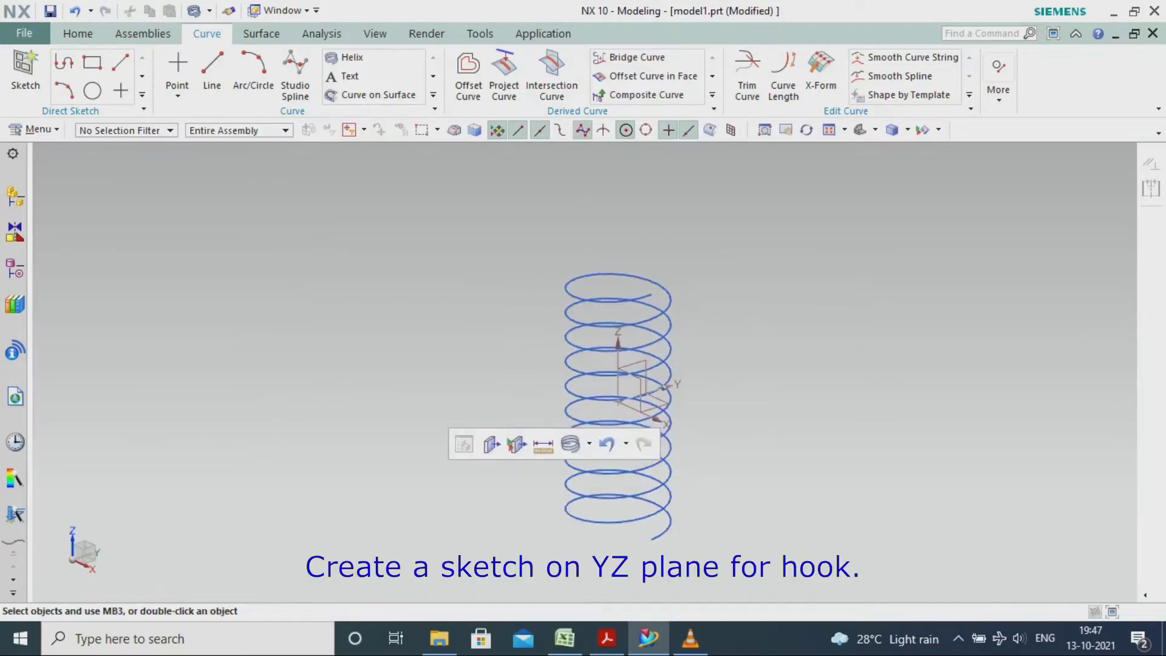
Start a sketch on the YZ plane of the datum coordinate system.
scroll(459, 465, "down", 1)
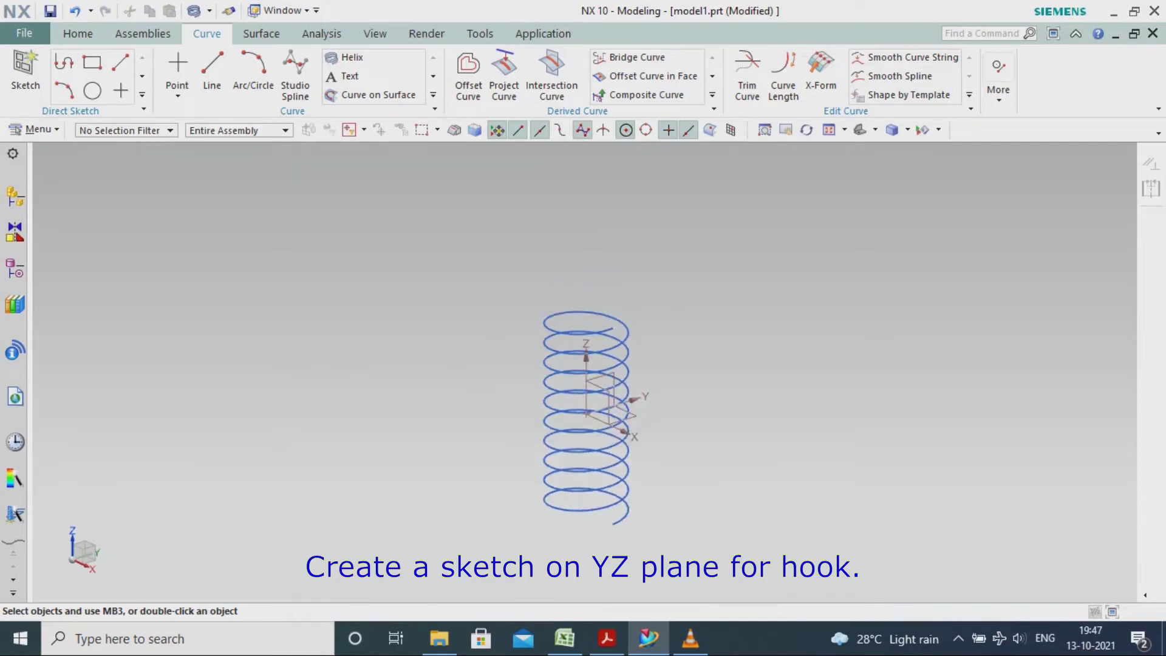
left_click(25, 71)
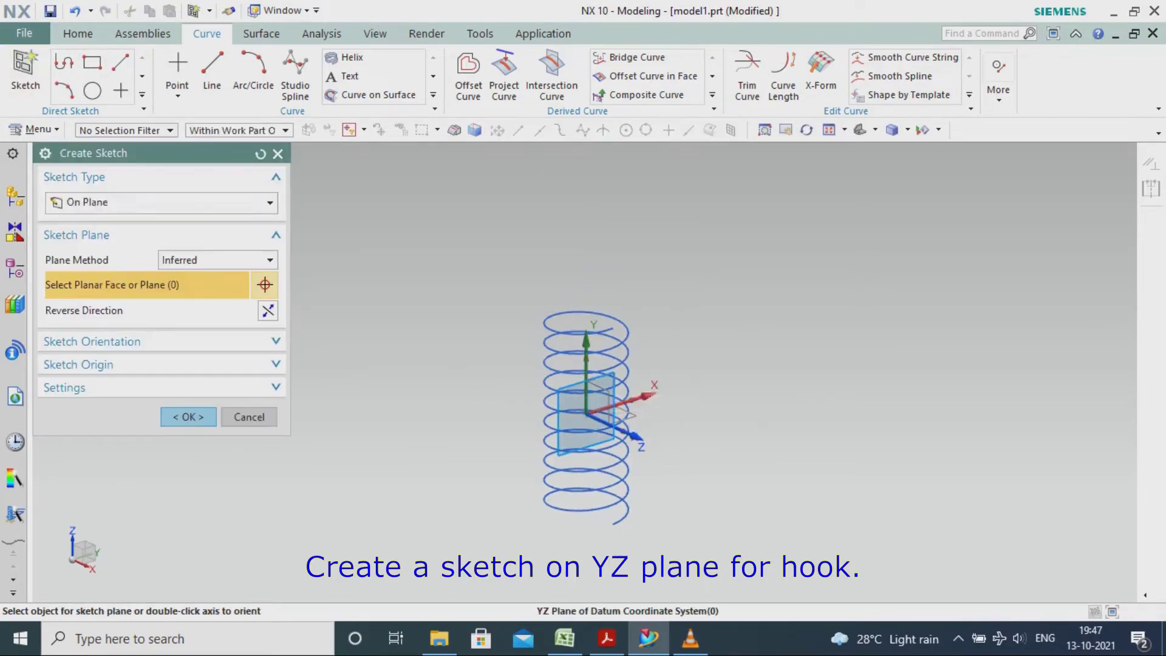
left_click(188, 417)
scroll(504, 552, "down", 2)
scroll(482, 399, "up", 2)
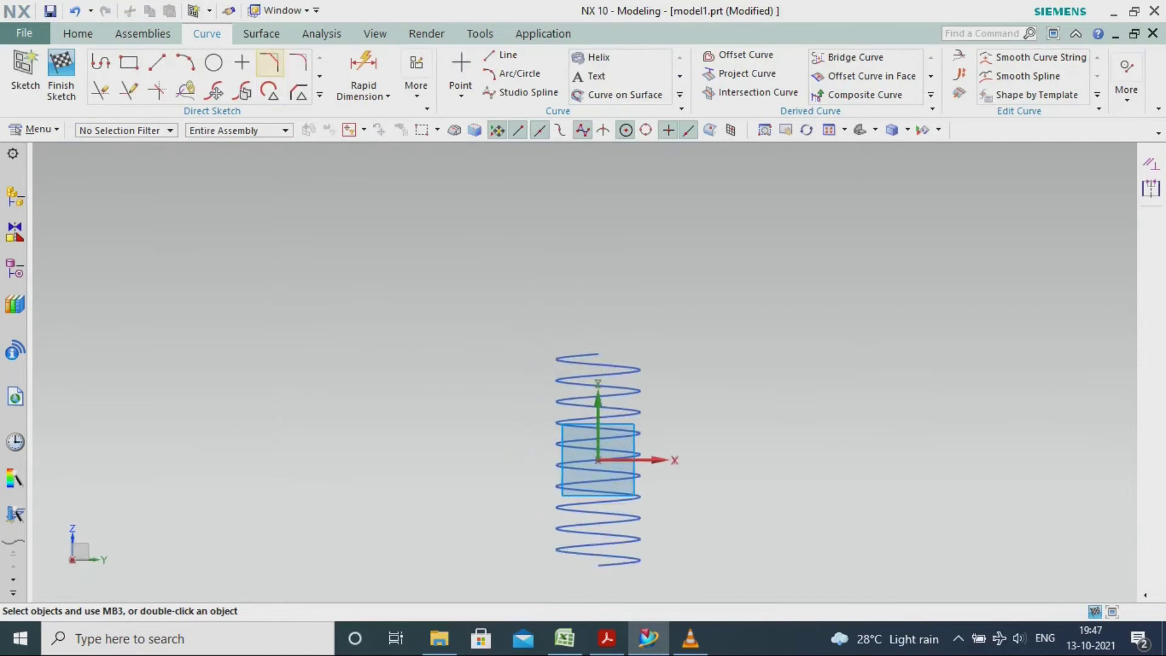
Sketch a circle about 58 mm in diameter above the helix and constrain its centre to the vertical sketch axis.
left_click(214, 63)
left_click(600, 274)
left_click(541, 285)
key("Escape")
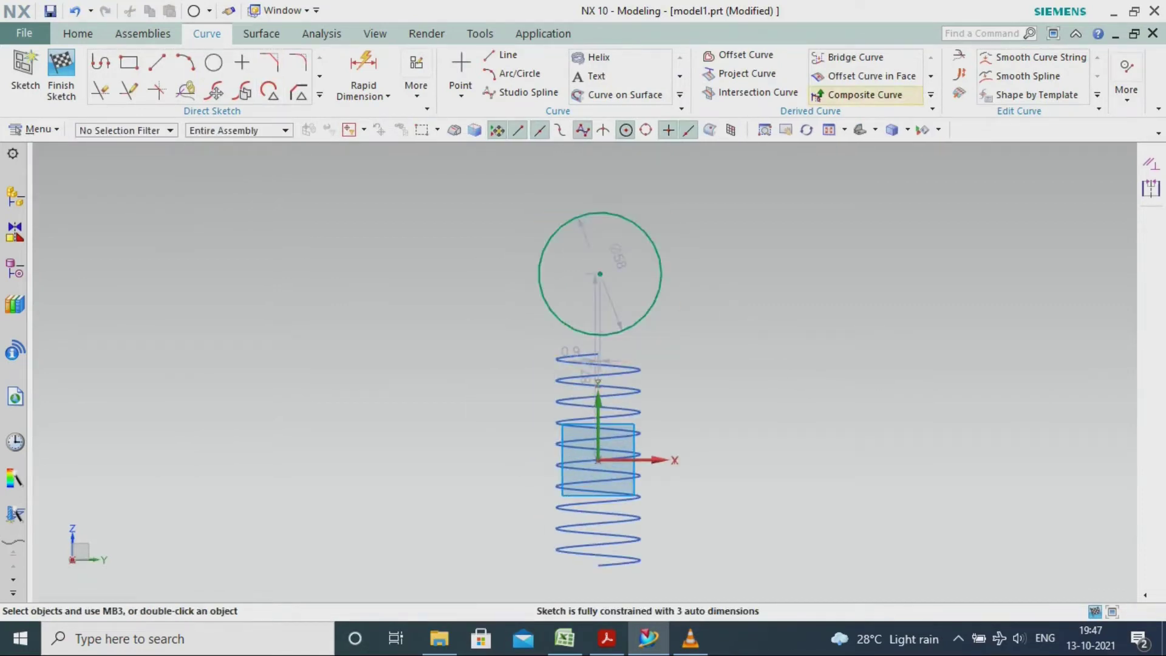
key("c")
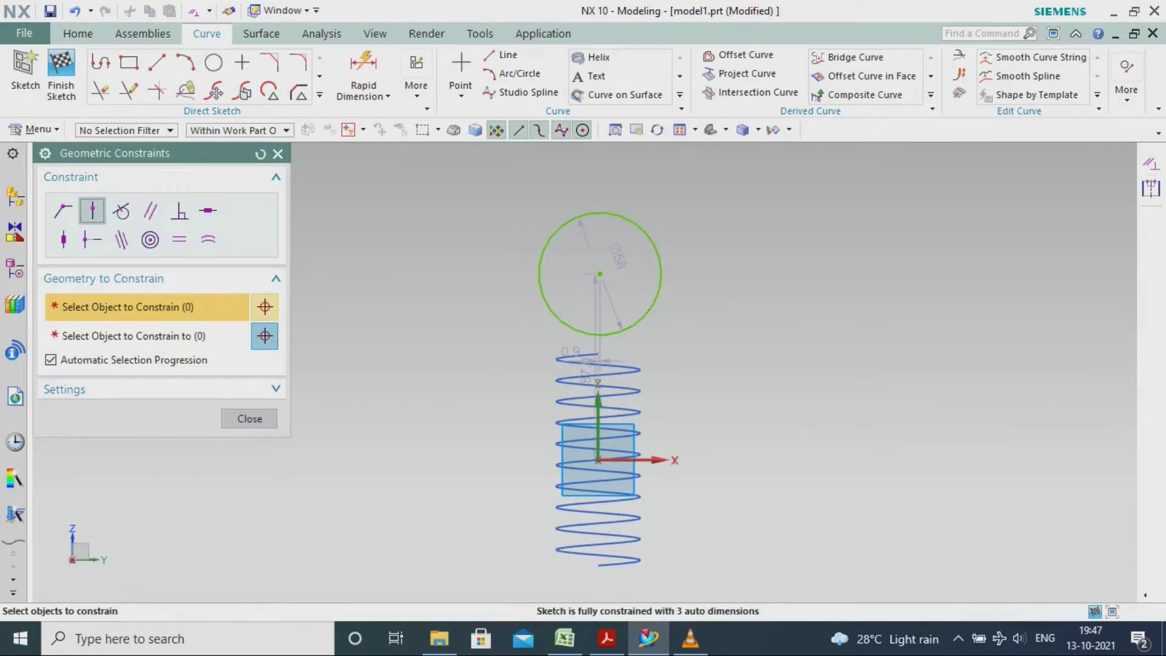
left_click(600, 274)
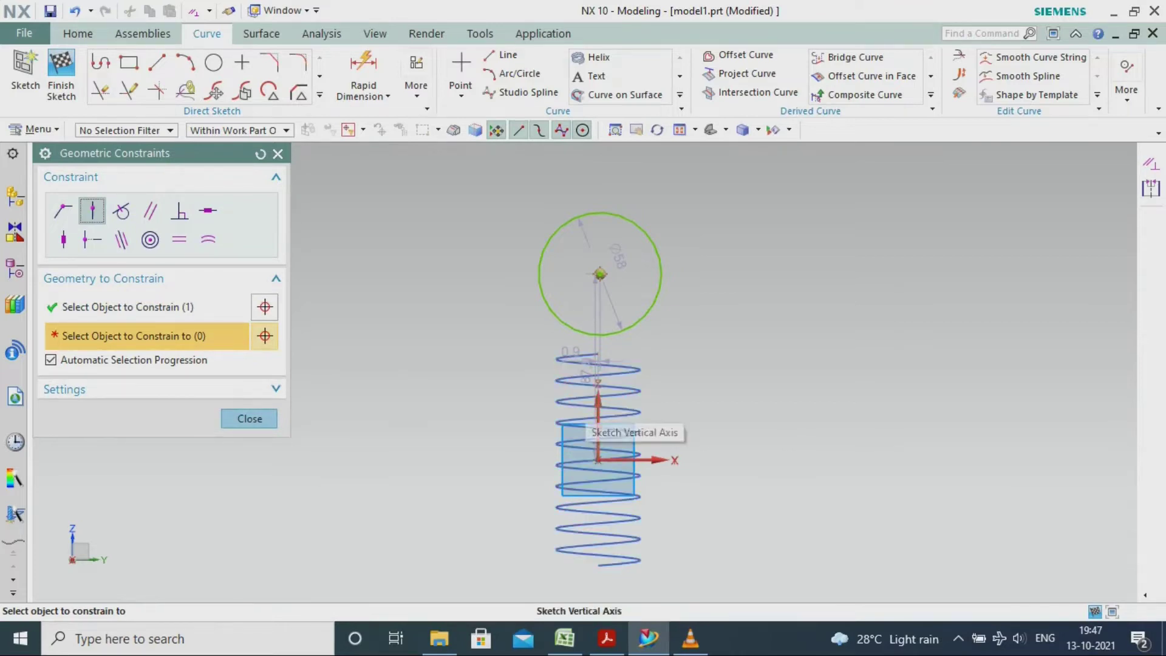
left_click(598, 422)
key("Escape")
Set the circle's diameter to 40 mm.
left_click_drag(602, 291, 693, 238)
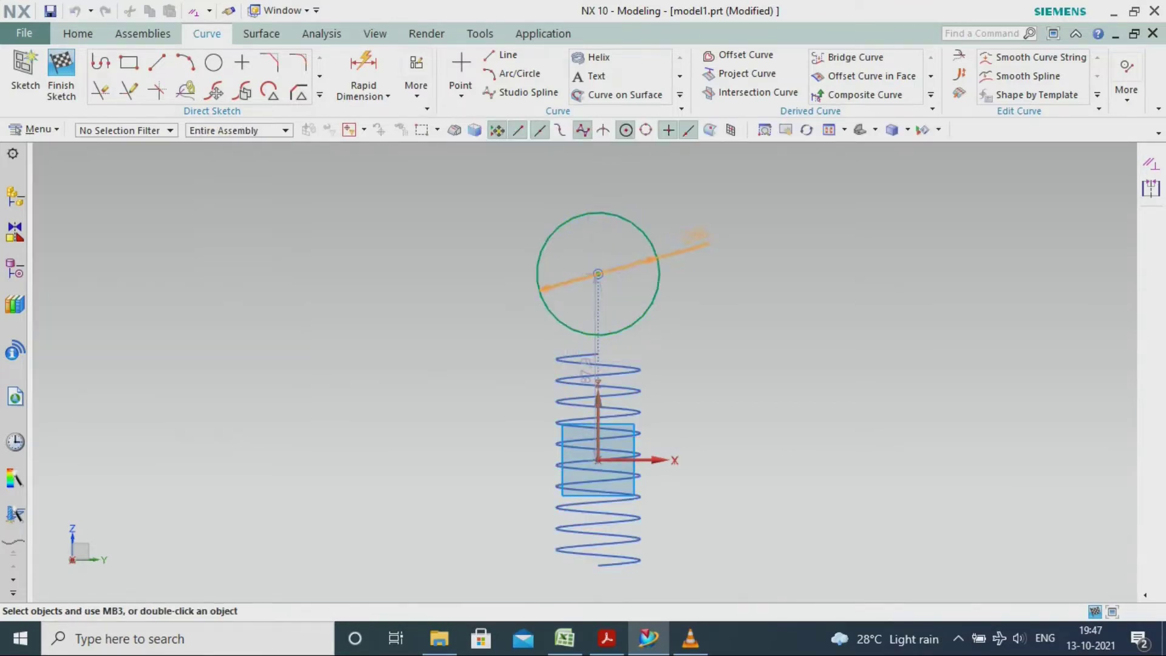
double_click(694, 238)
type("40")
key("Return")
key("Return")
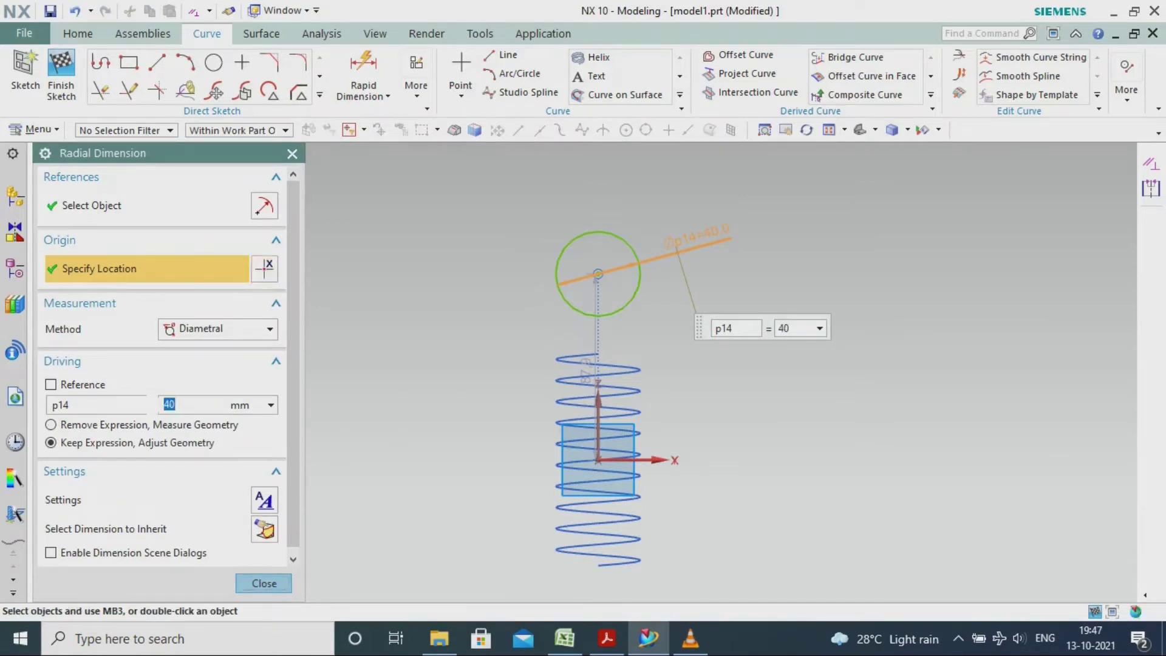
Set the vertical distance from the sketch origin to the circle's centre to 70 mm.
left_click(597, 376)
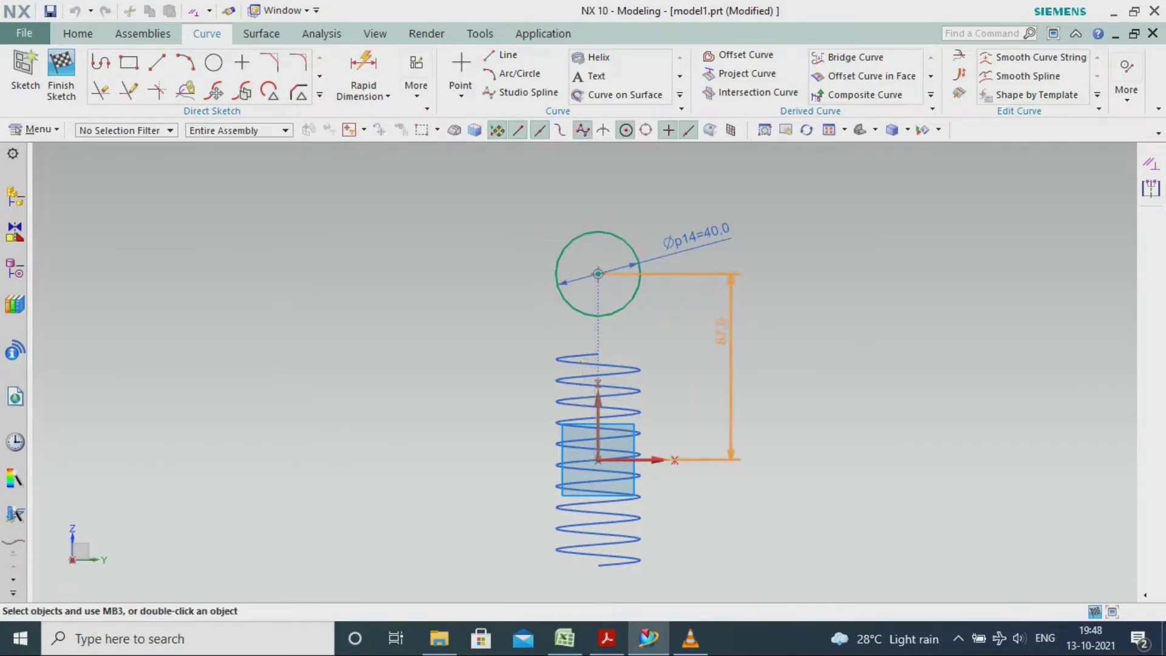
left_click(735, 426)
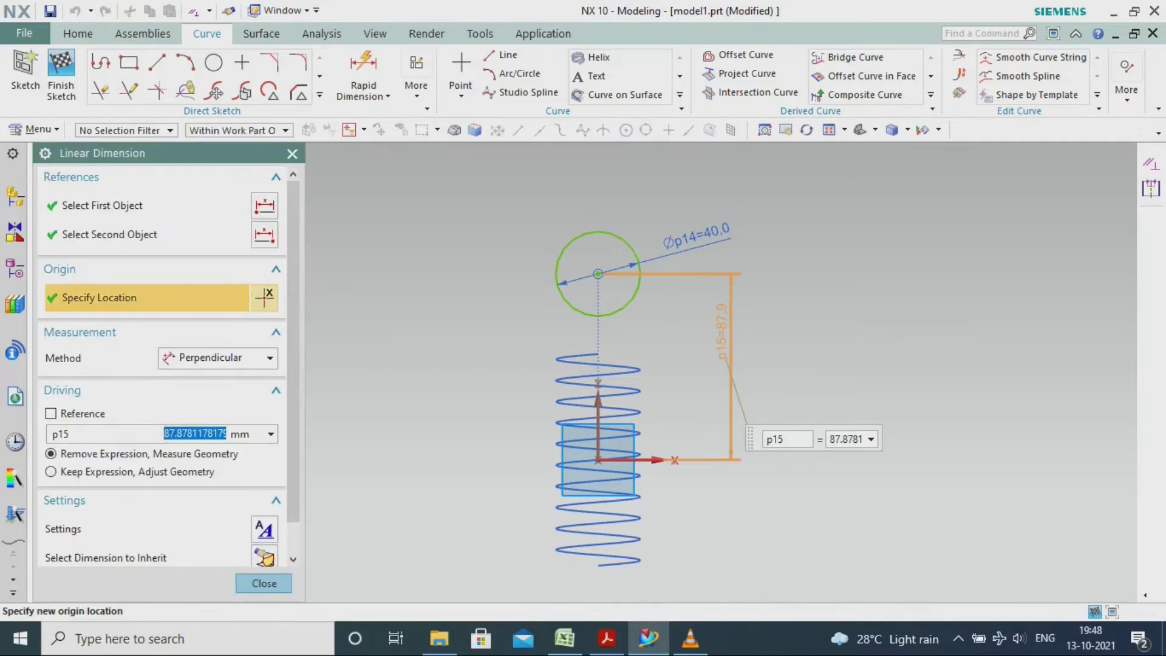
left_click(845, 439)
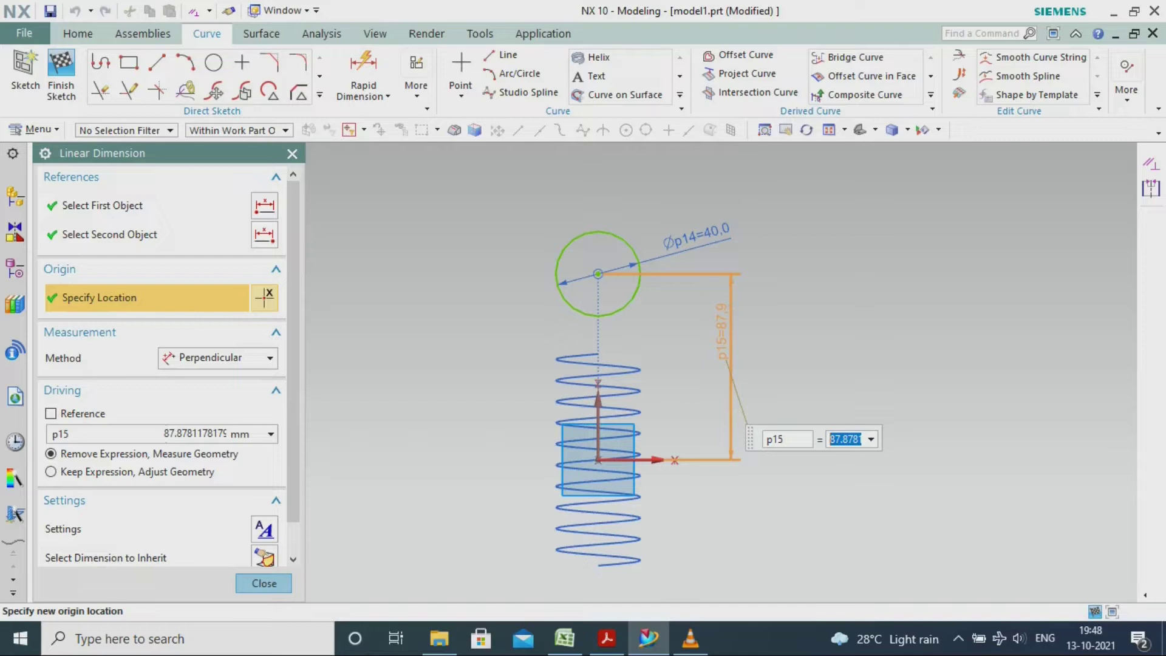
type("70")
key("Return")
key("Escape")
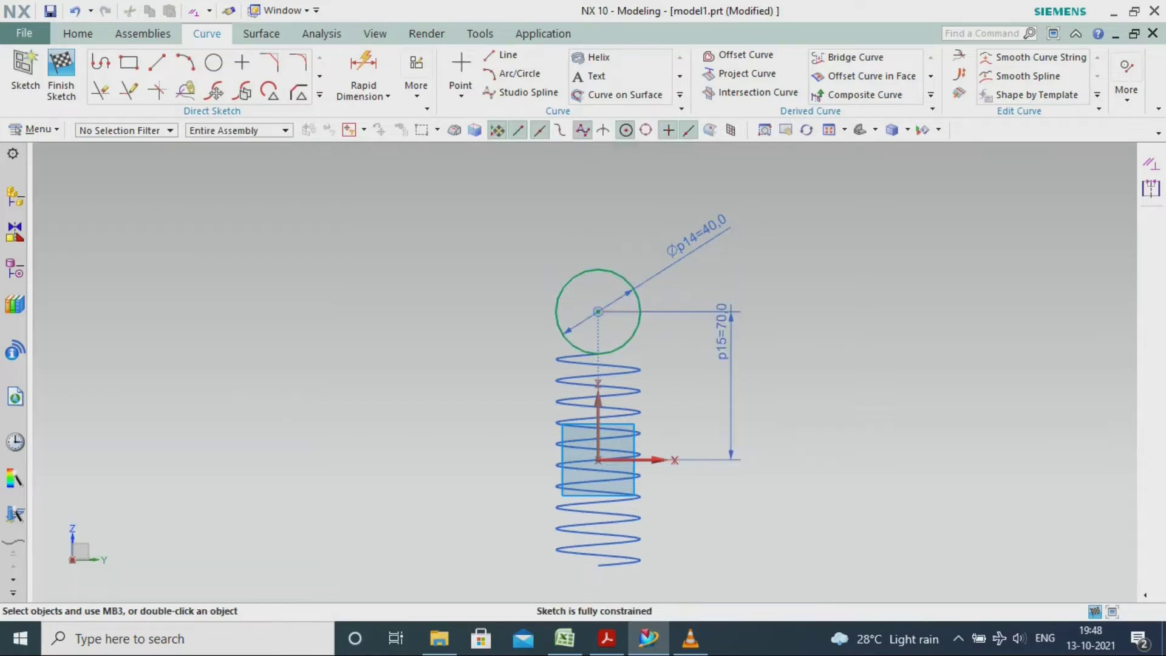
Draw two lines, about 30 and 33 mm long, from the circle's centre past its lower left and lower right edges.
scroll(672, 292, "up", 4)
left_click(157, 63)
left_click(490, 339)
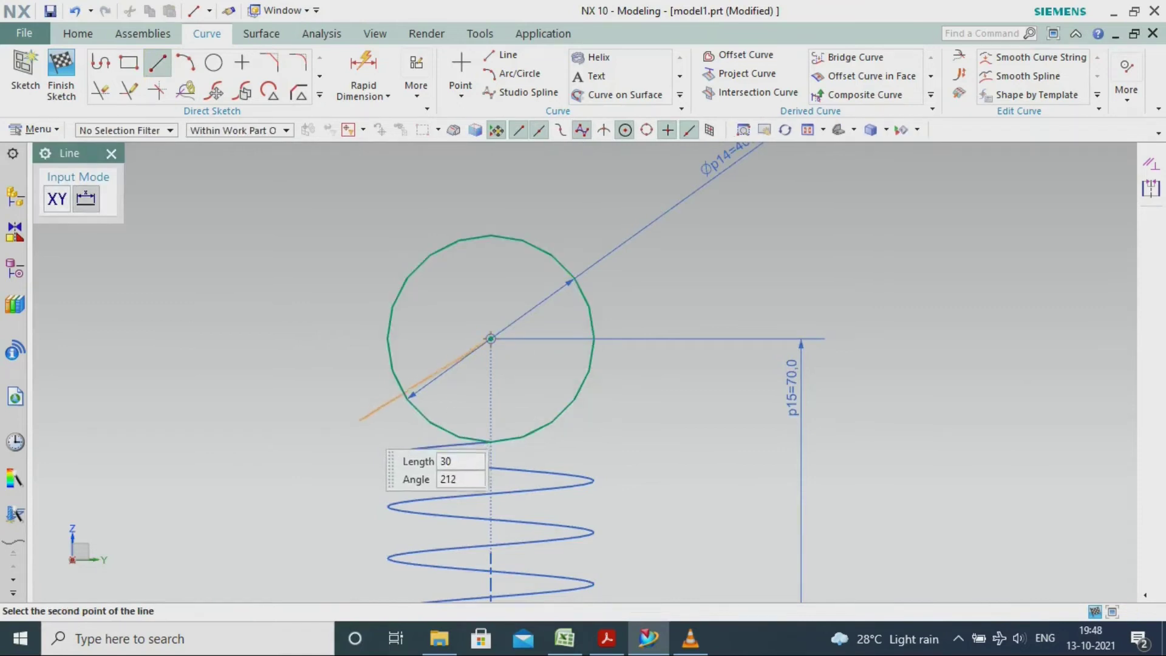
left_click(361, 424)
left_click(159, 63)
left_click(490, 338)
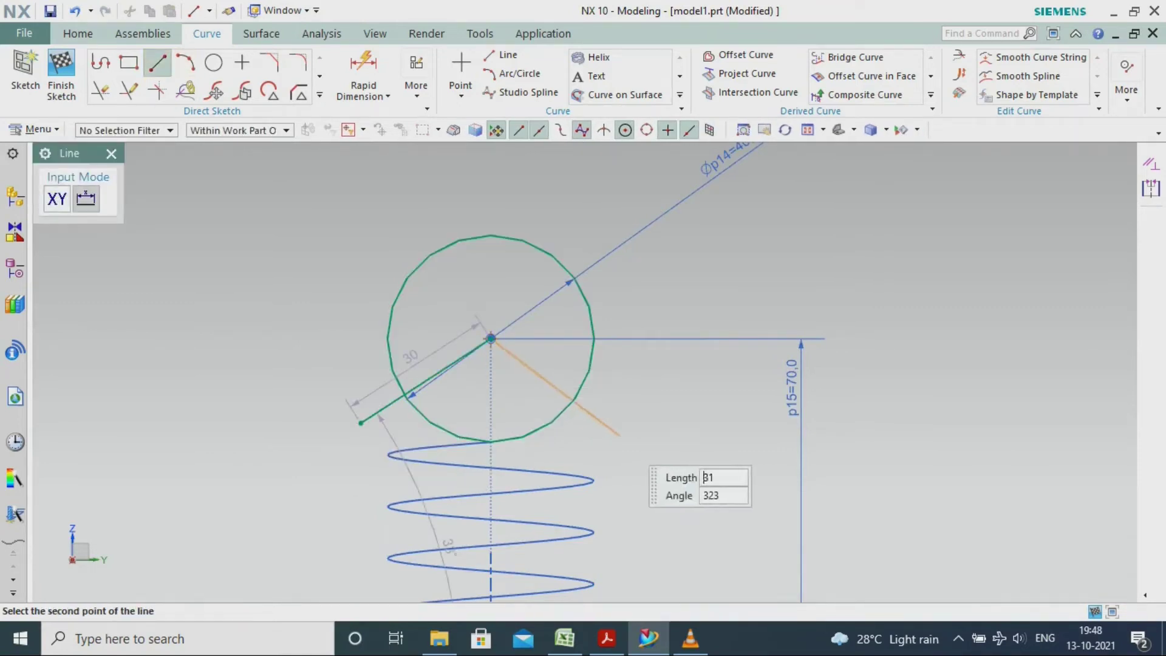
left_click(645, 411)
key("Escape")
Trim away the circle's lower arc between the two lines and the line ends outside the circle.
left_click(101, 91)
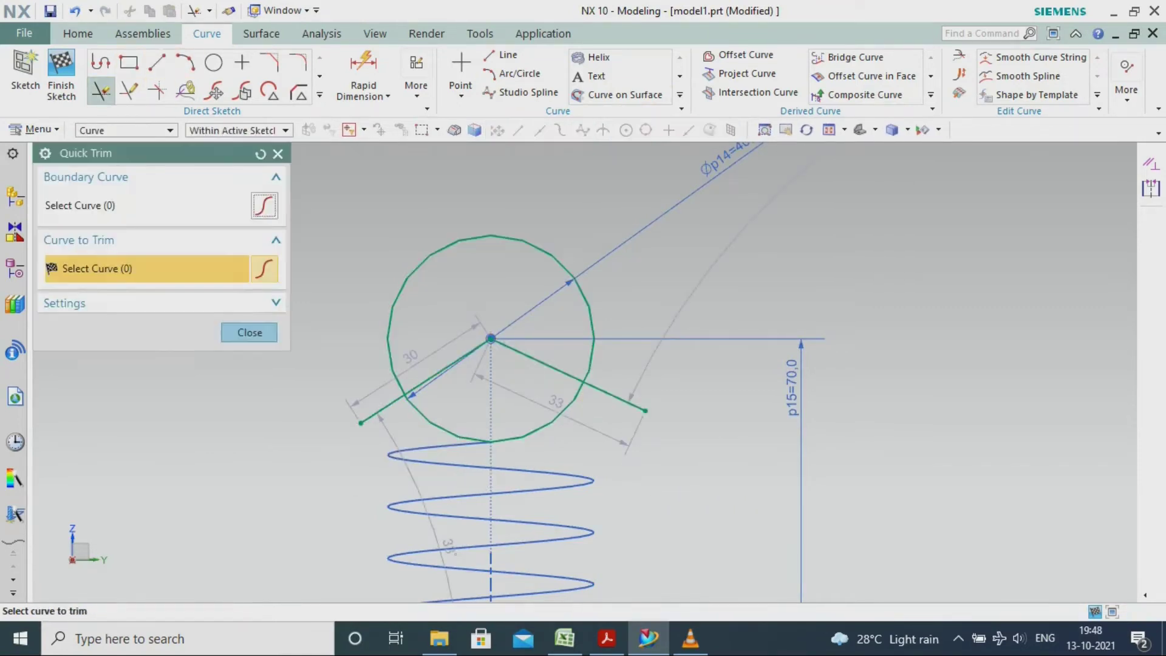
left_click(535, 432)
key("Escape")
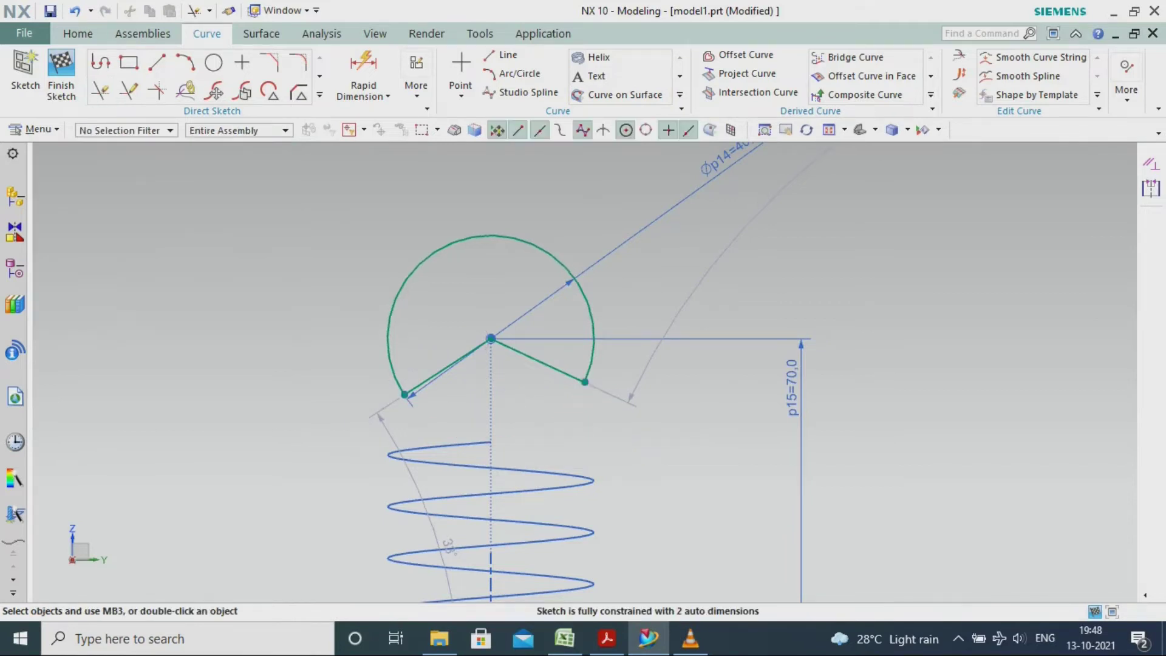
Make the two radial lines symmetric about the vertical sketch axis.
left_click(1151, 189)
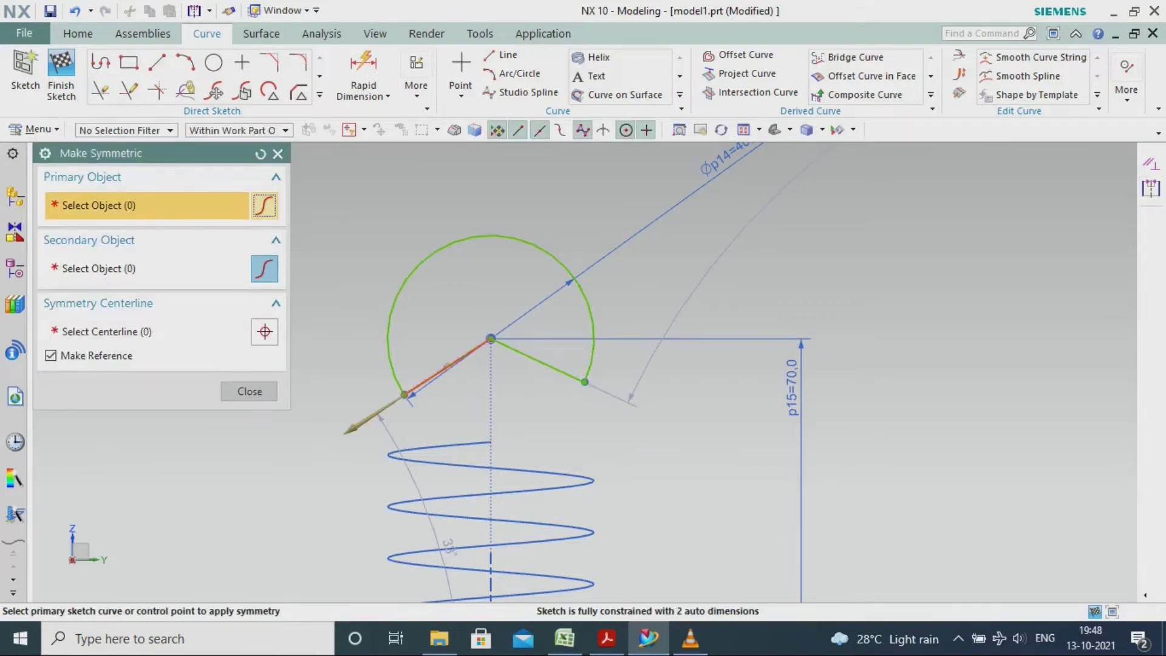
left_click(447, 367)
left_click(535, 359)
scroll(530, 285, "down", 4)
scroll(523, 406, "up", 3)
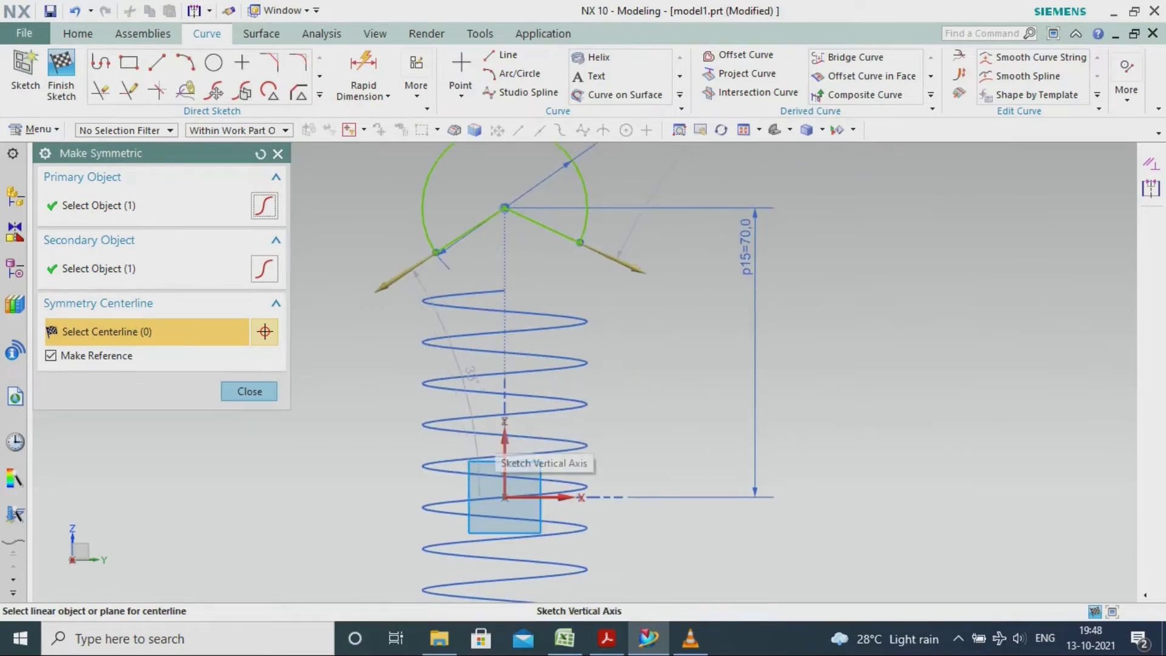
left_click(504, 446)
middle_click(504, 446)
middle_click(504, 446)
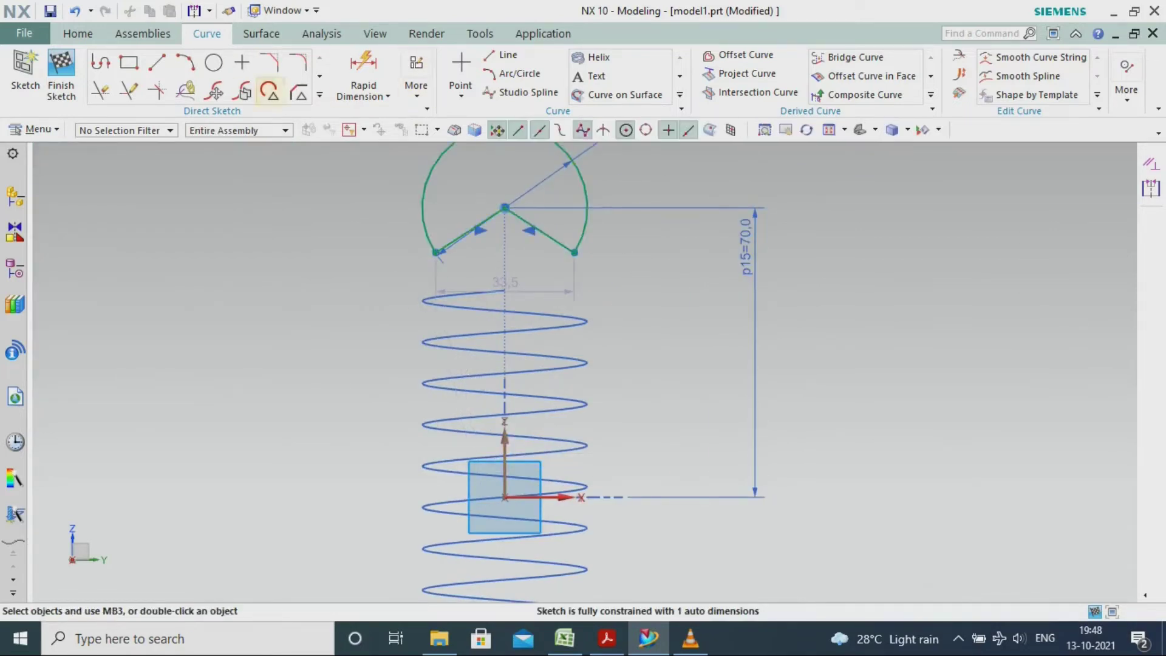
Dimension the angle between the two radial lines as 120 degrees.
left_click(364, 73)
left_click(463, 235)
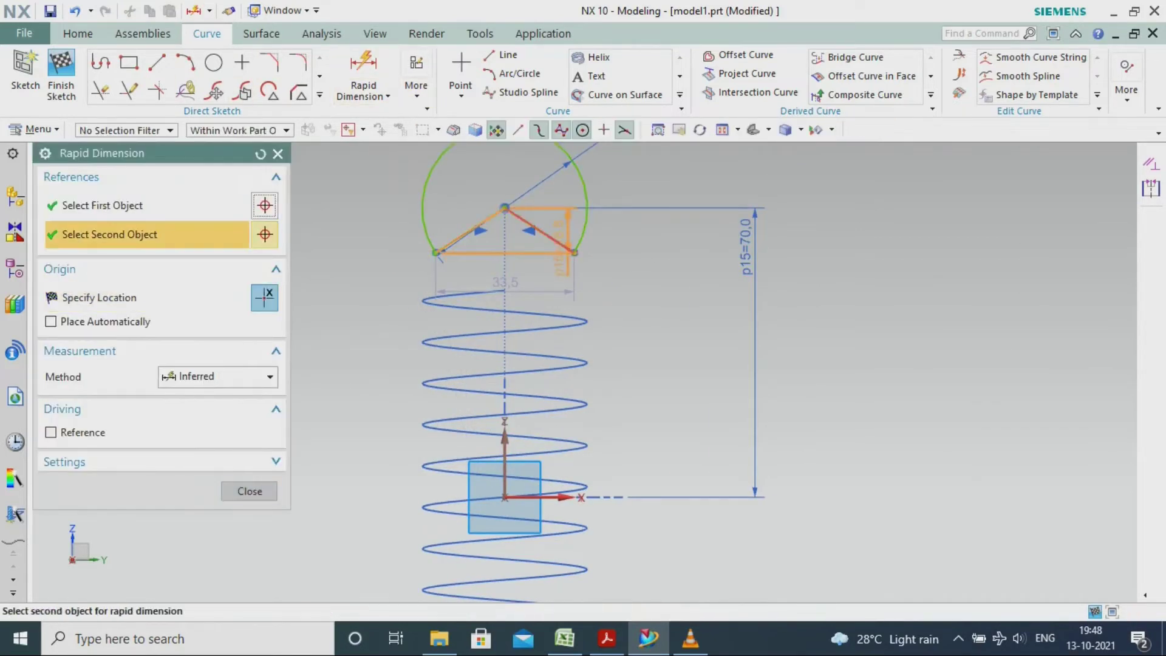
left_click(542, 232)
left_click(522, 265)
type("120")
key("Return")
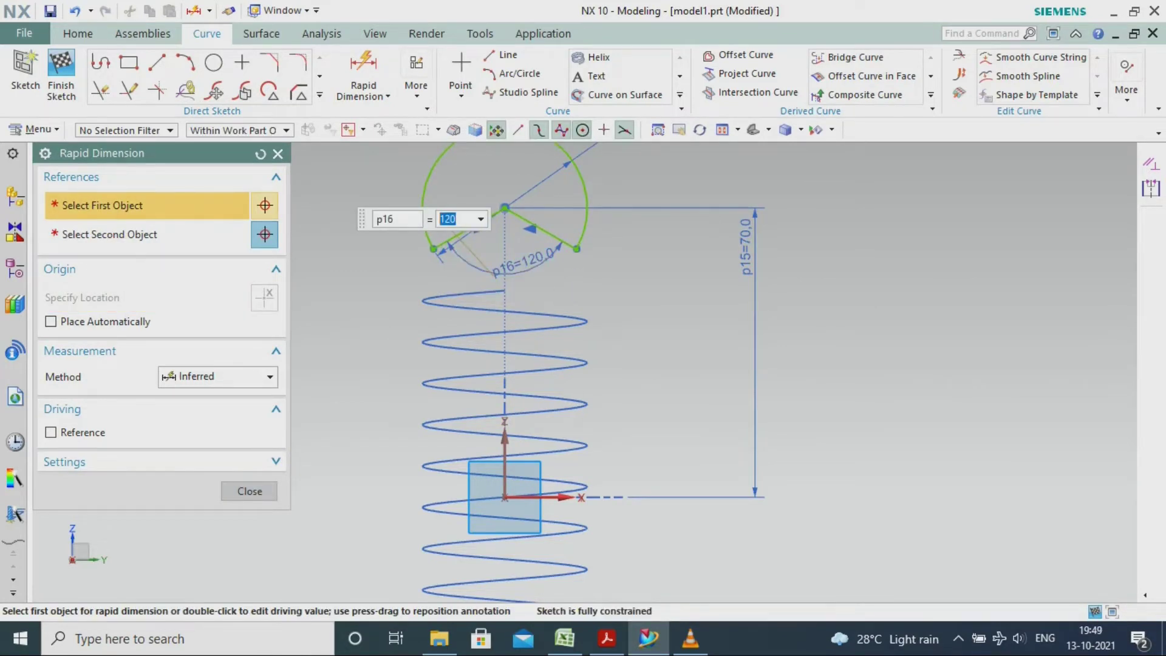
key("Return")
key("Escape")
Convert both radial lines to reference lines and finish the hook sketch.
scroll(516, 183, "up", 4)
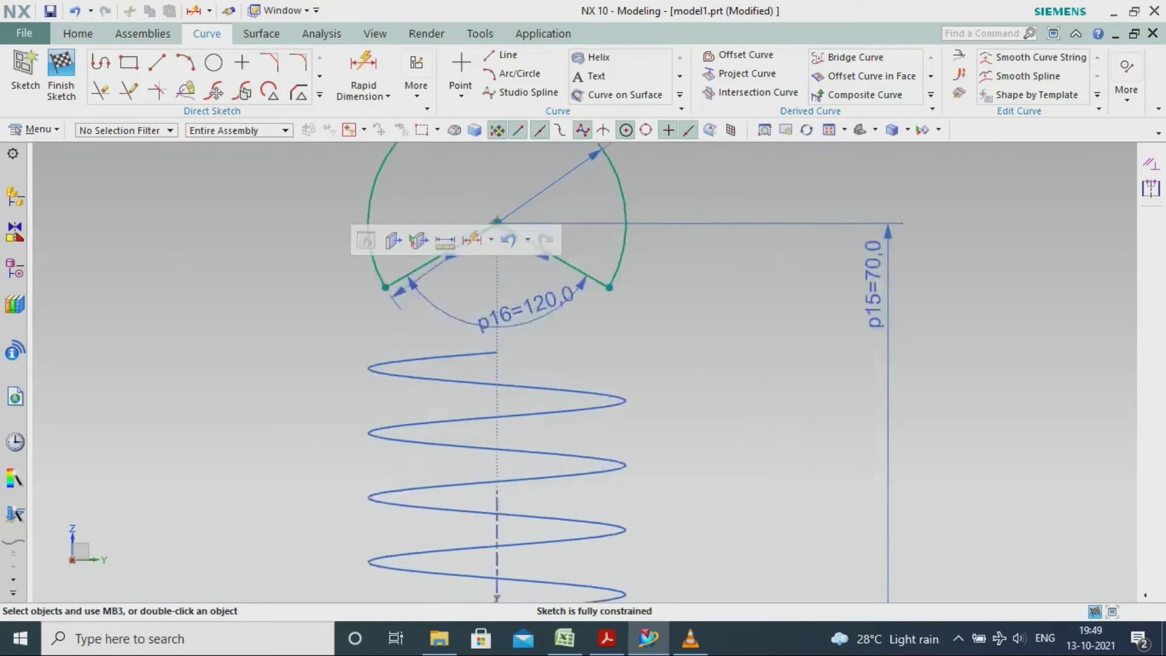
right_click(375, 311)
left_click(447, 286)
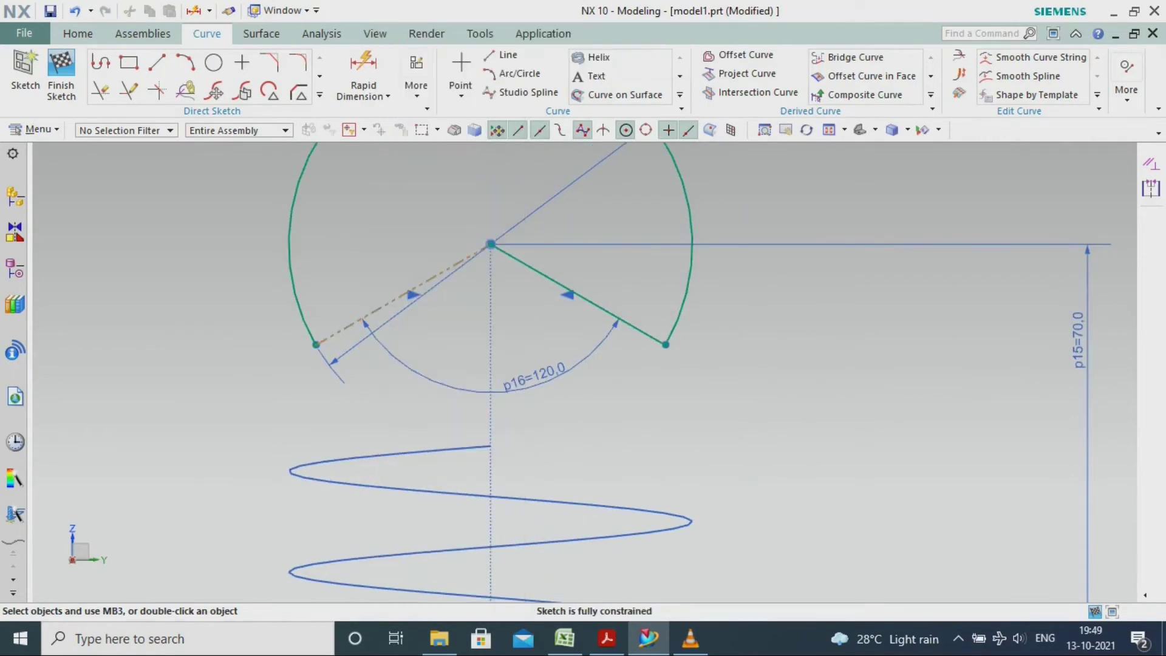
right_click(577, 293)
left_click(608, 286)
scroll(751, 294, "down", 4)
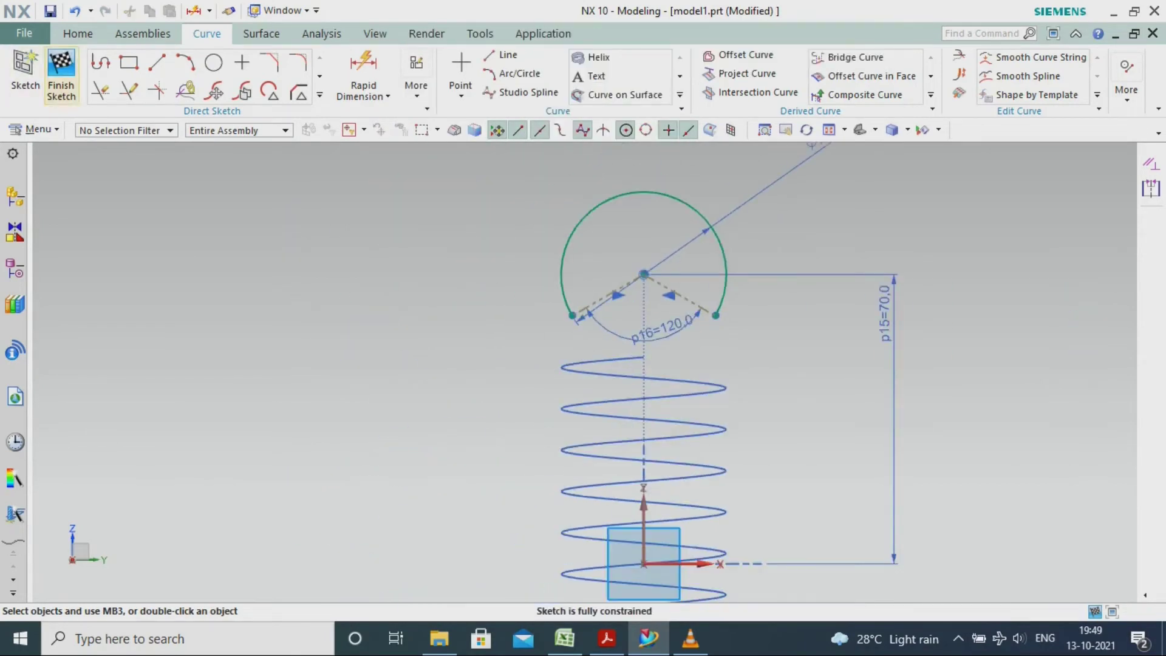
left_click(61, 75)
Start a second sketch on the YZ plane for the hook at the lower end of the helix.
scroll(370, 293, "down", 4)
middle_click_drag(370, 293, 419, 298)
middle_click_drag(322, 281, 311, 311)
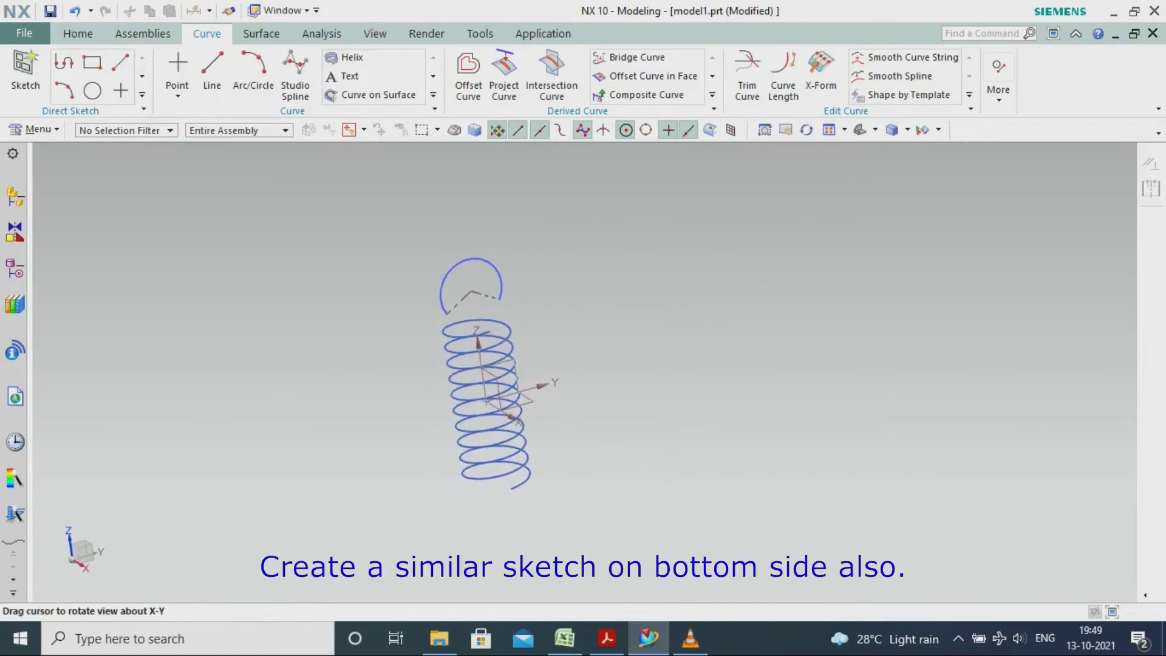
left_click(311, 311)
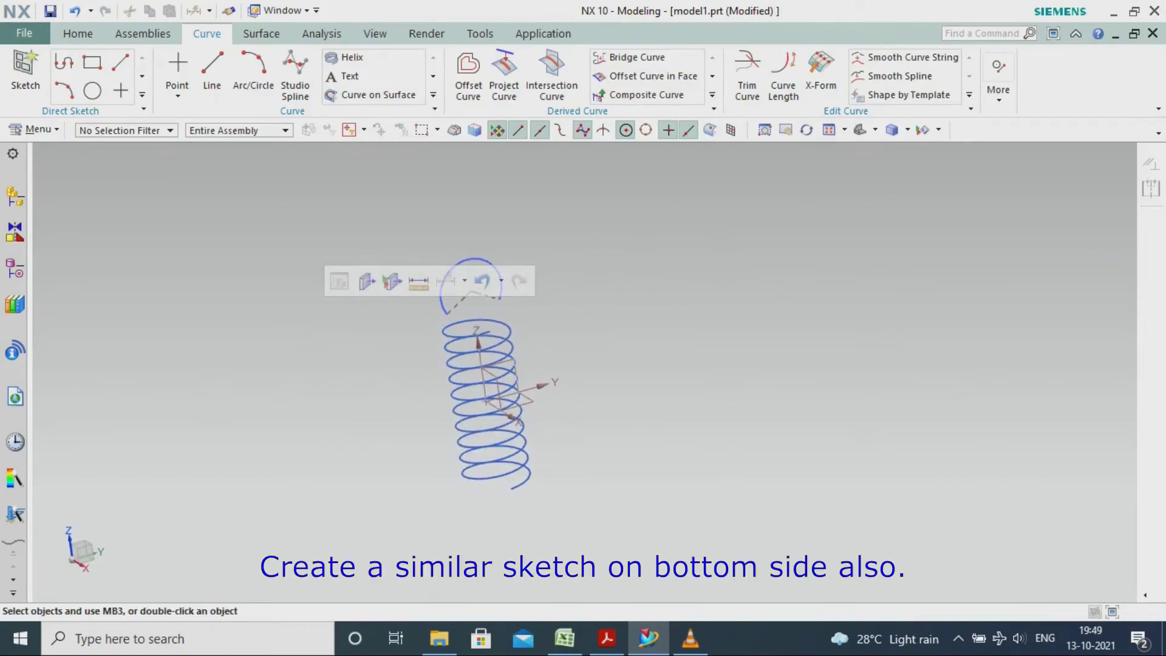
left_click(24, 73)
middle_click_drag(547, 389, 473, 416)
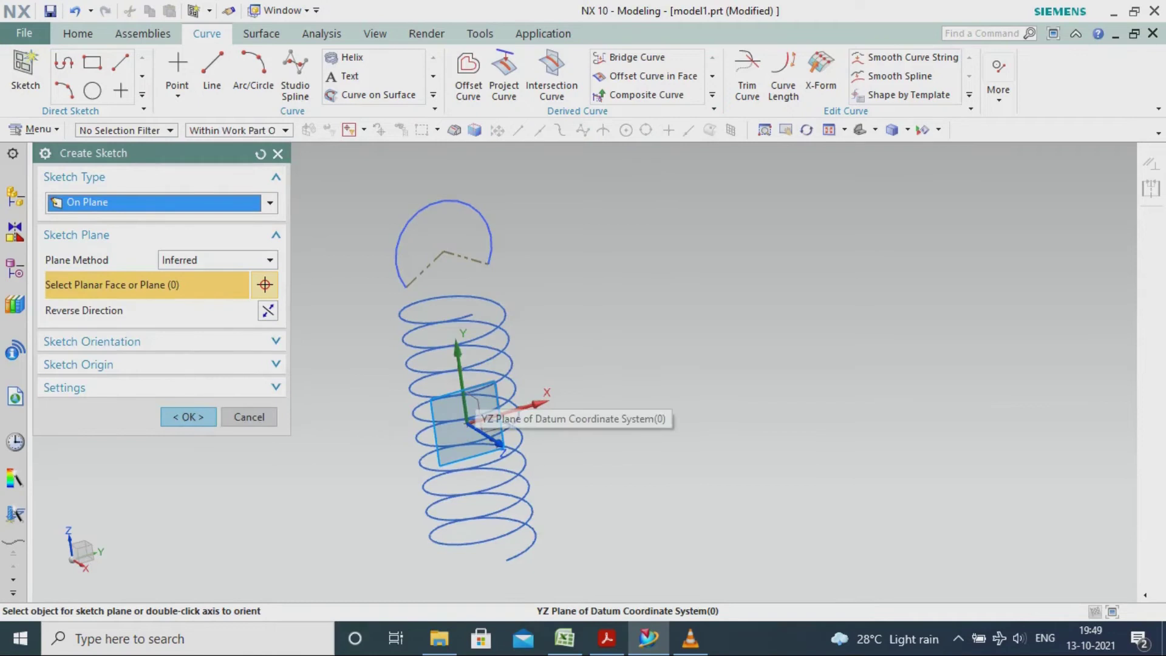
left_click(474, 416)
middle_click(474, 416)
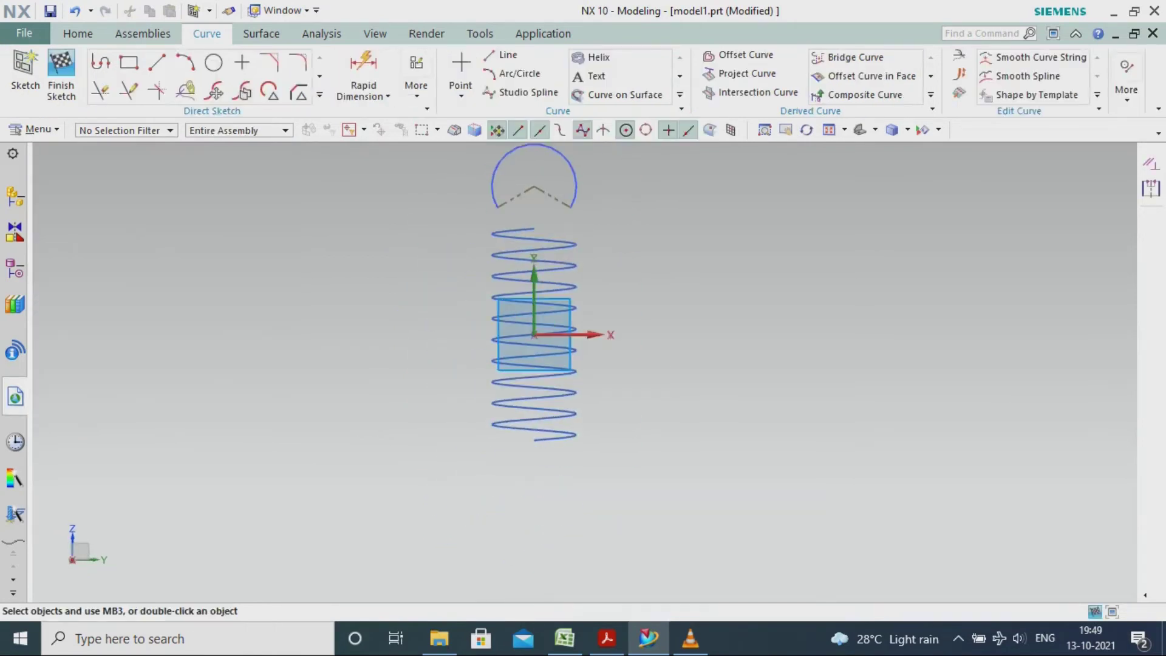
Mirror the upper hook arc about the horizontal sketch axis to form the lower hook, and finish the sketch.
scroll(313, 297, "up", 1)
left_click(319, 94)
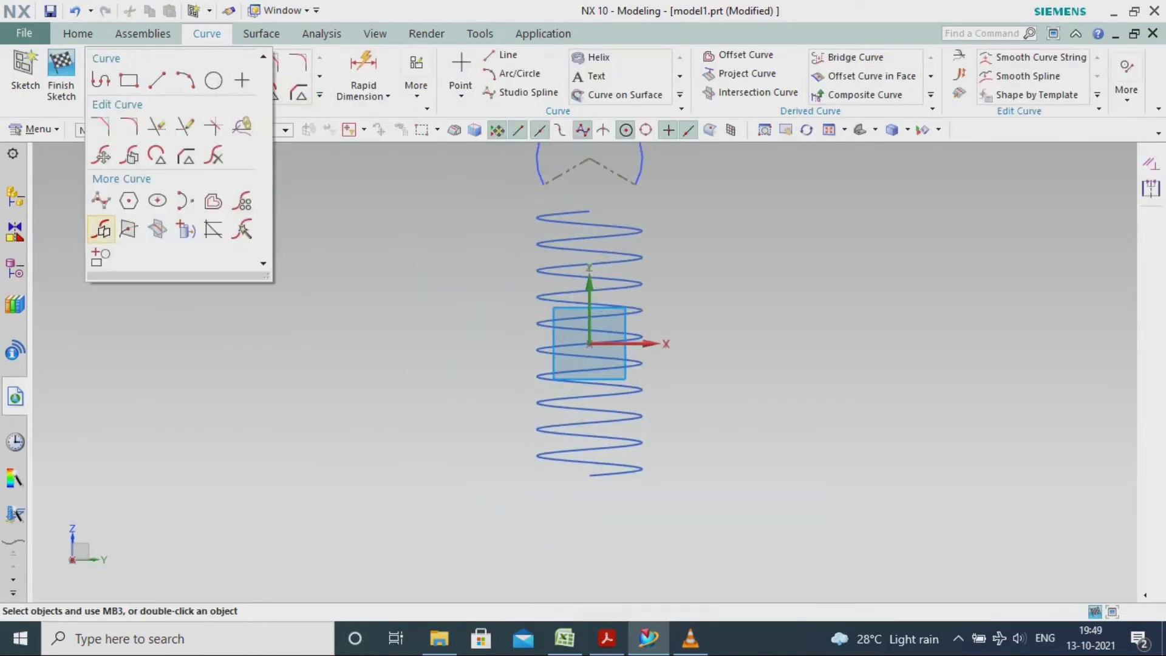
left_click(99, 226)
left_click(637, 173)
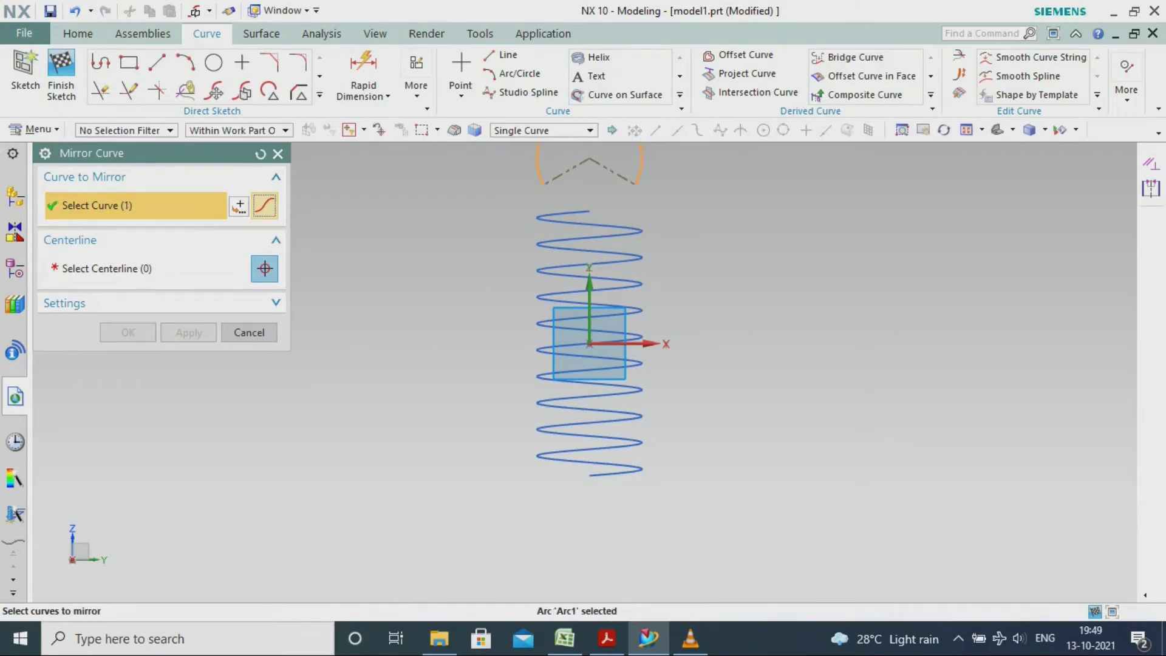
middle_click(638, 176)
left_click(634, 345)
middle_click(635, 344)
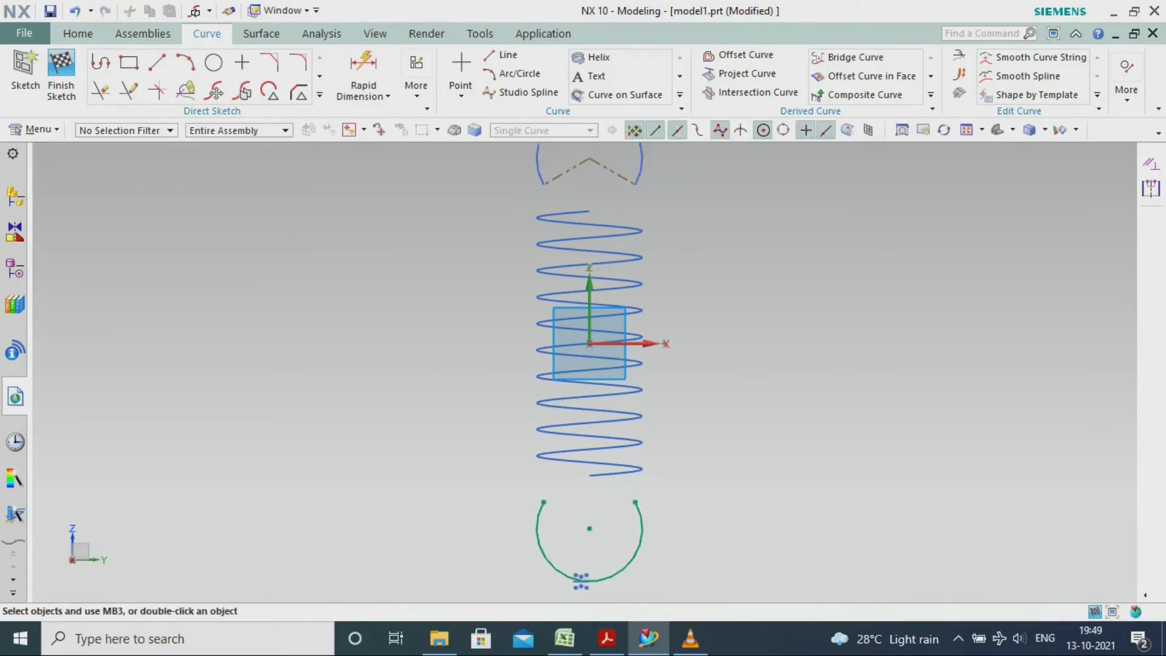
key("ctrl+q")
Create a bridge curve joining the upper end of the helix to the near +Y end of the upper hook arc.
middle_click_drag(331, 322, 385, 374)
scroll(386, 373, "down", 1)
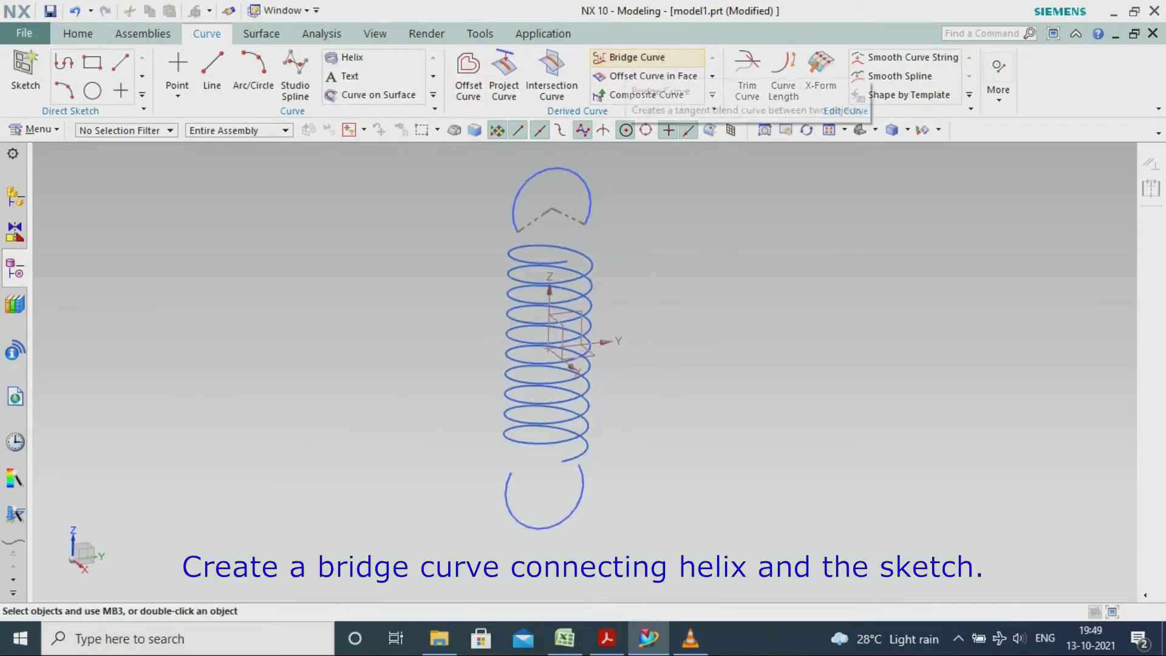
left_click(635, 57)
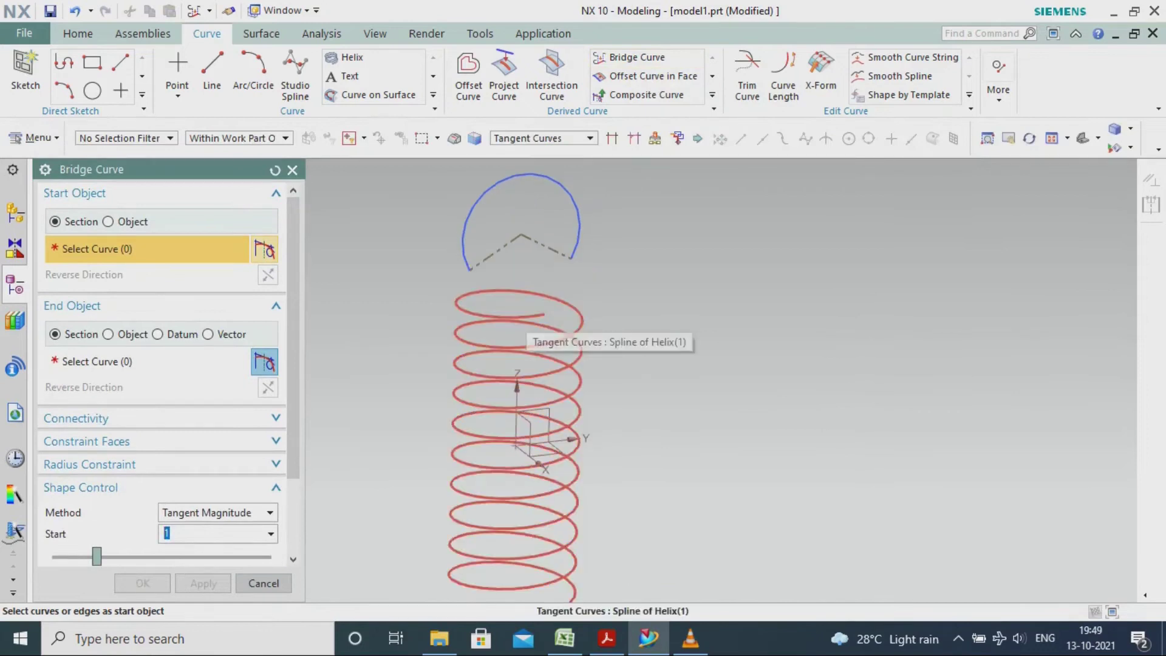
left_click(522, 322)
left_click(565, 263)
middle_click(566, 264)
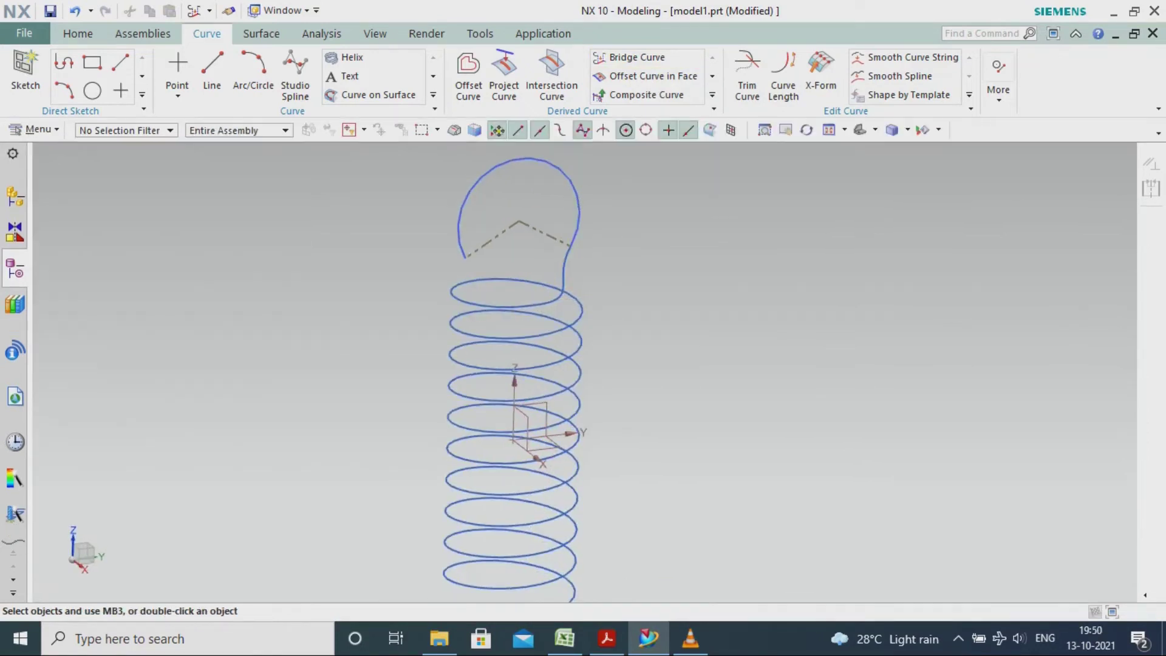
Create a bridge curve joining the lower end of the helix to the -Y end of the lower hook arc.
scroll(571, 268, "down", 3)
scroll(598, 456, "up", 2)
left_click(637, 58)
left_click(539, 464)
left_click(457, 508)
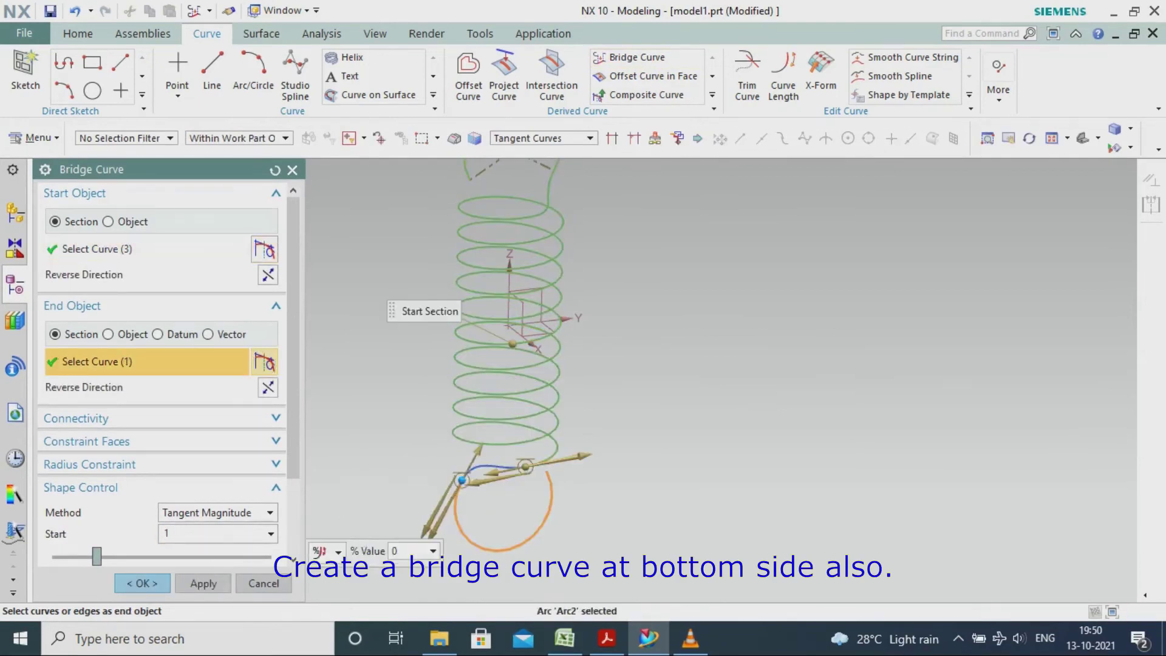
key("Return")
Create a single-segment Tube along the whole spring path with 8 mm outer and 0 mm inner diameter, and display it shaded.
scroll(655, 488, "up", 1)
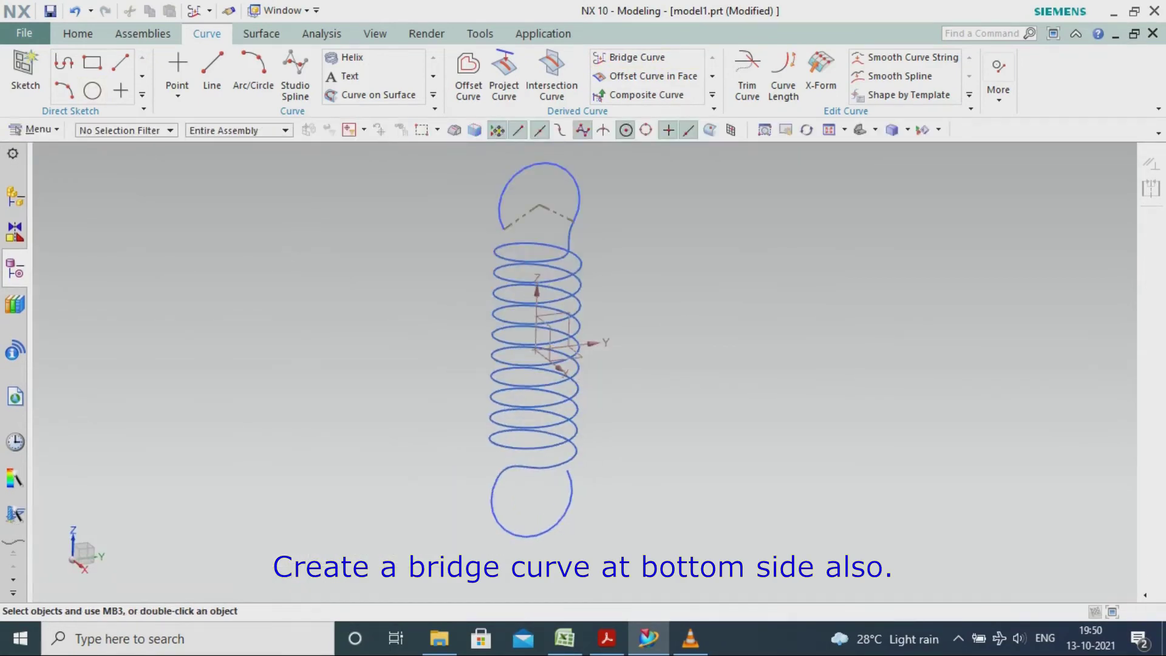
middle_click_drag(608, 425, 805, 407)
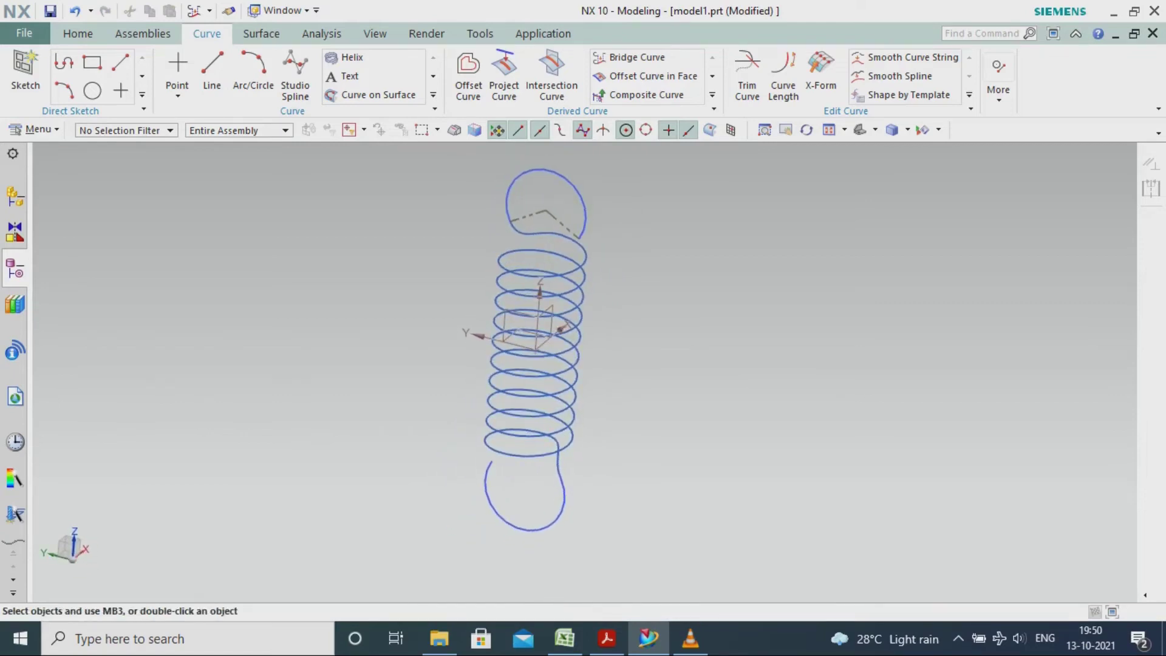
left_click(262, 34)
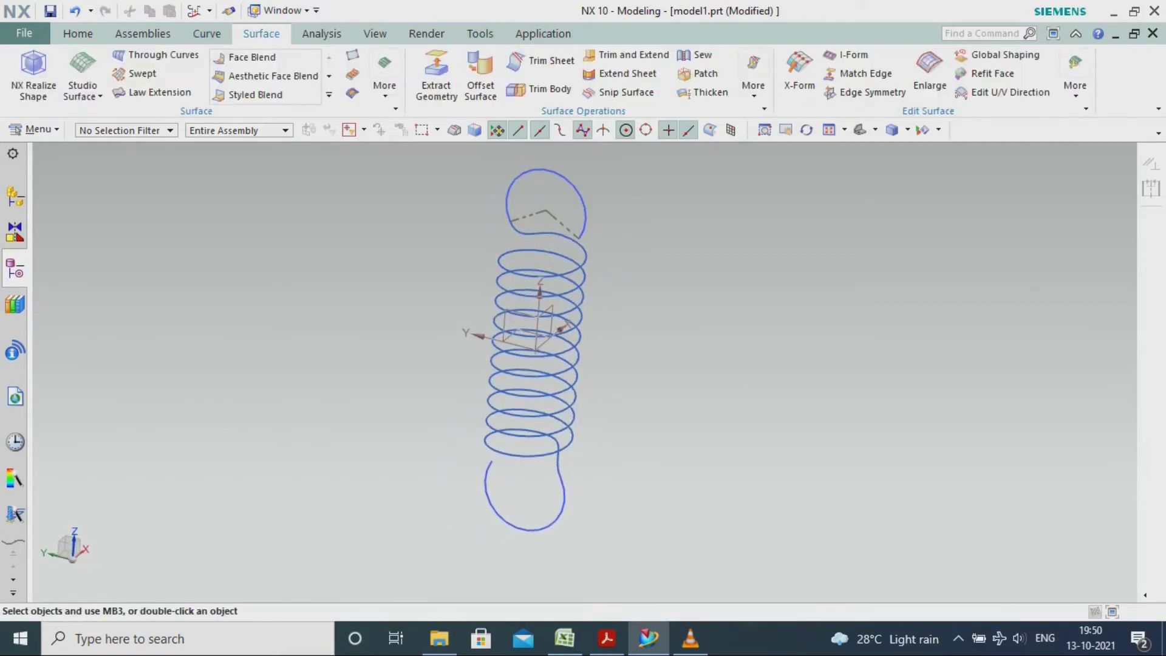
left_click(78, 34)
left_click(869, 87)
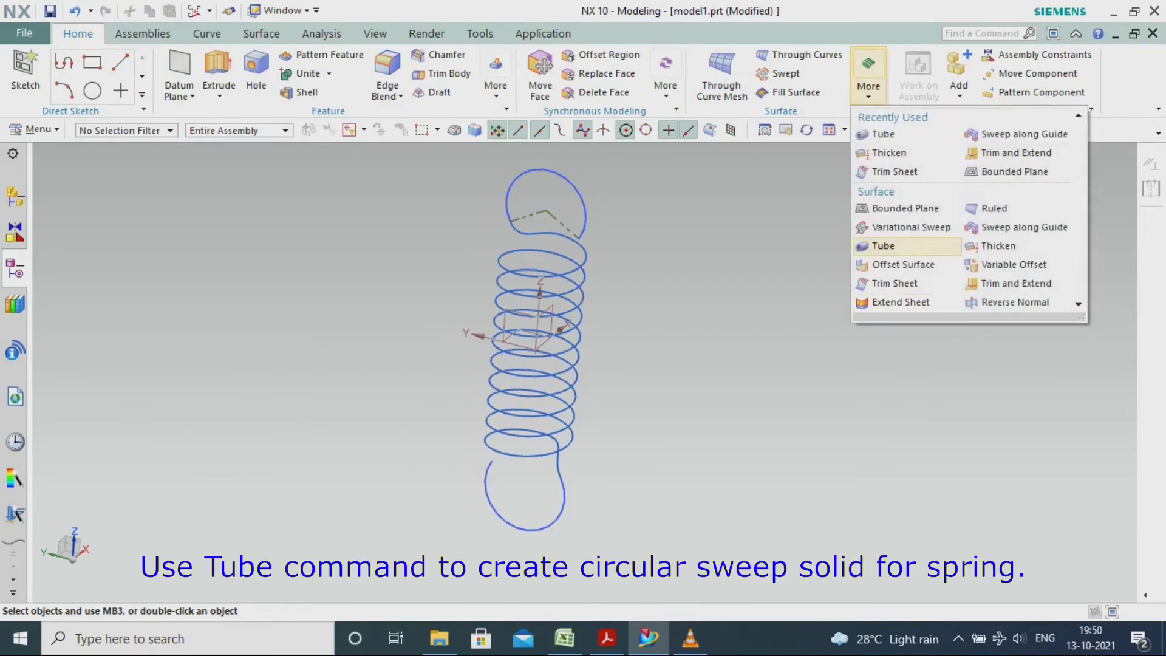
left_click(884, 246)
left_click(582, 220)
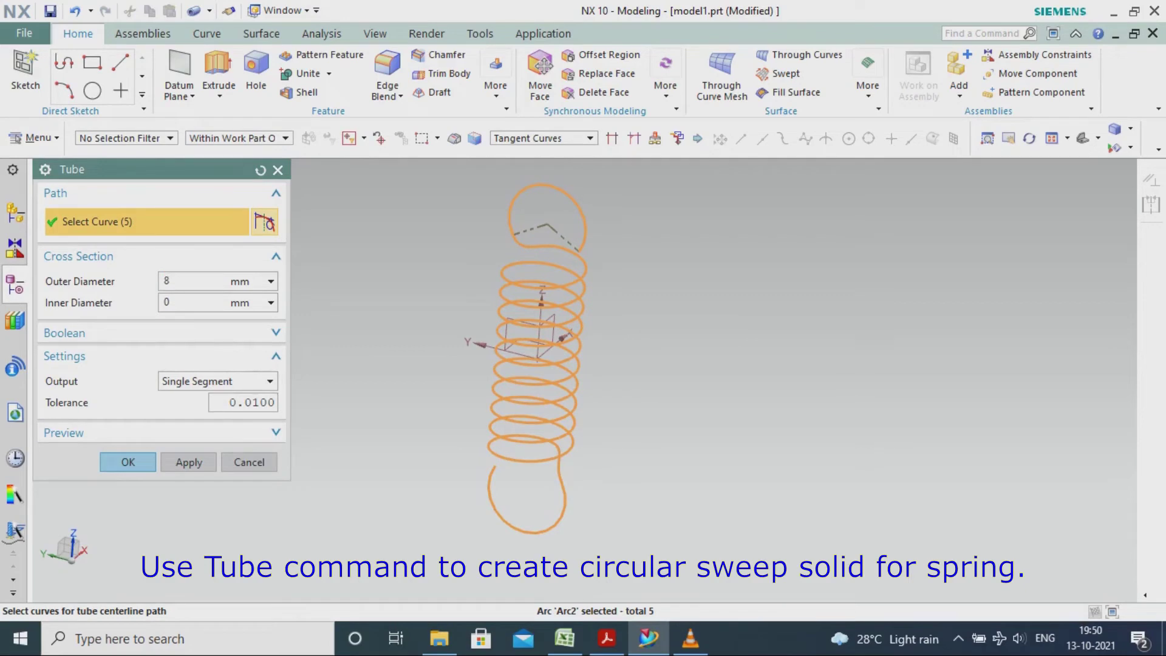
left_click(128, 461)
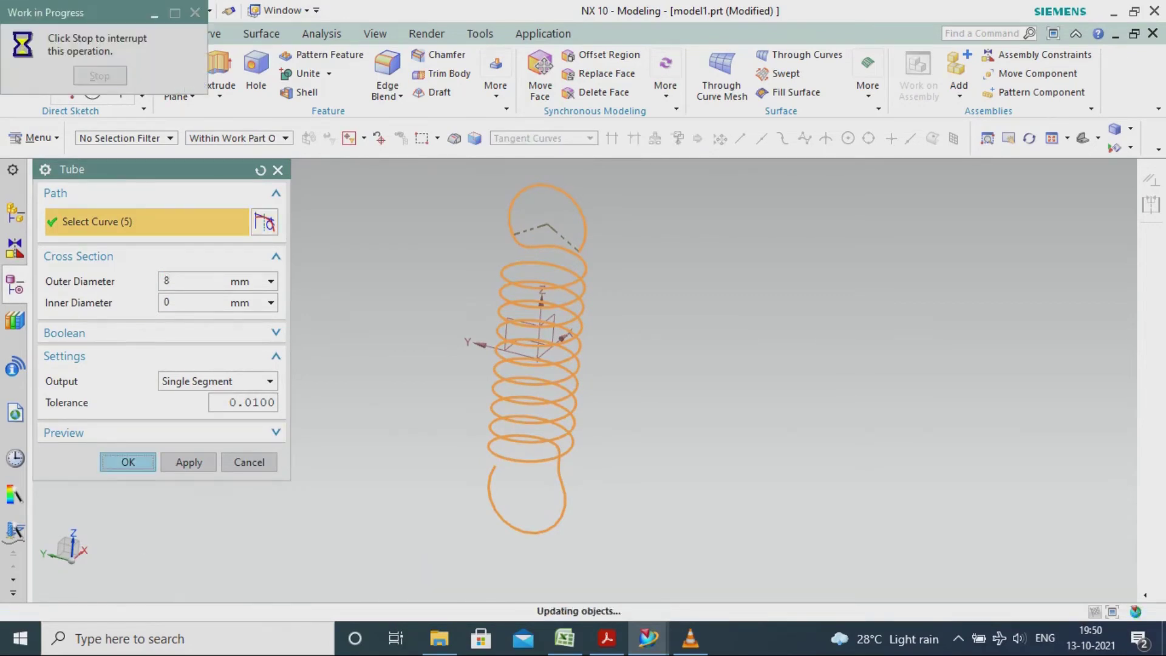
middle_click_drag(534, 340, 644, 303)
left_click(860, 130)
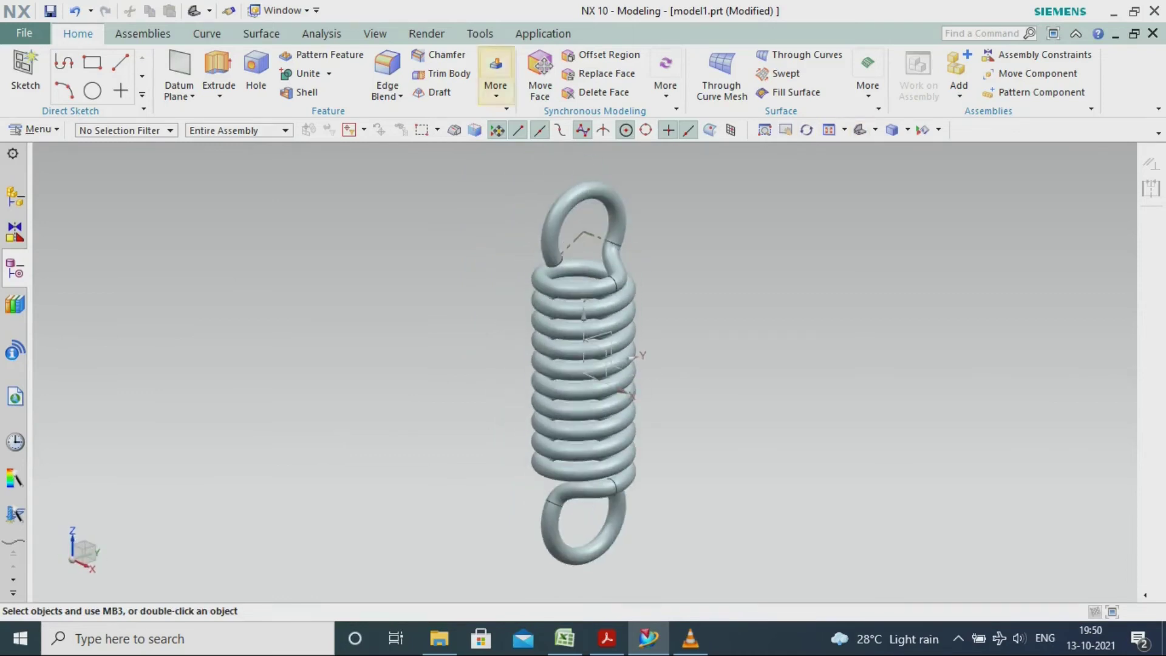
Hide all sketches and coordinate systems so that only the spring body is displayed.
left_click(375, 33)
left_click(250, 76)
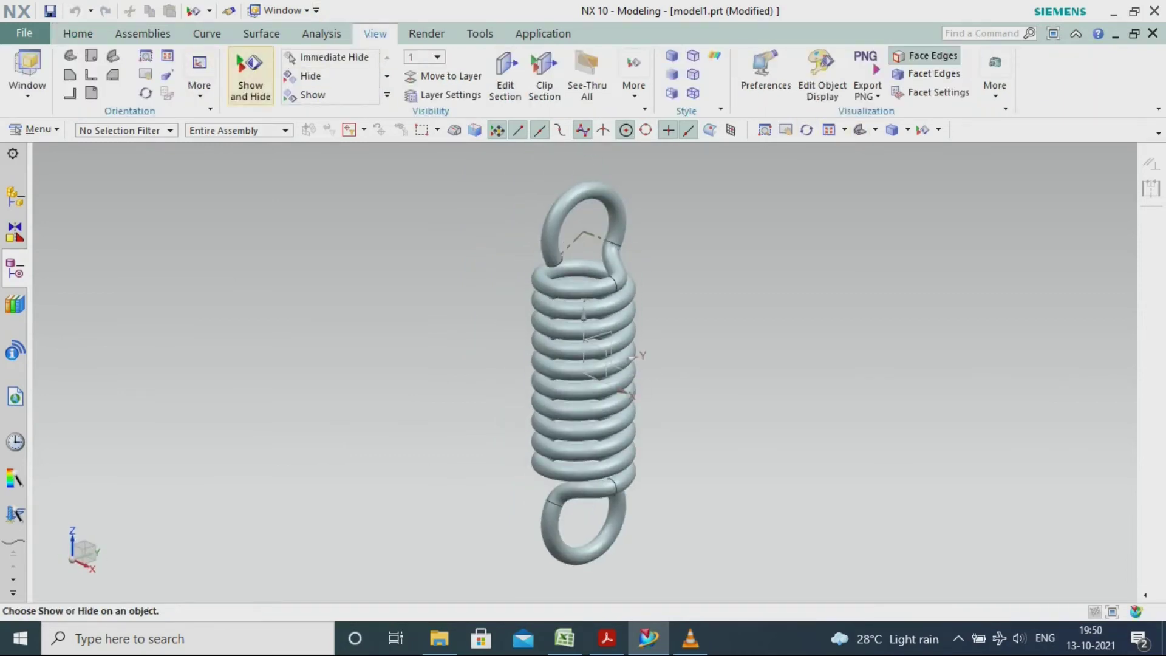
left_click(283, 281)
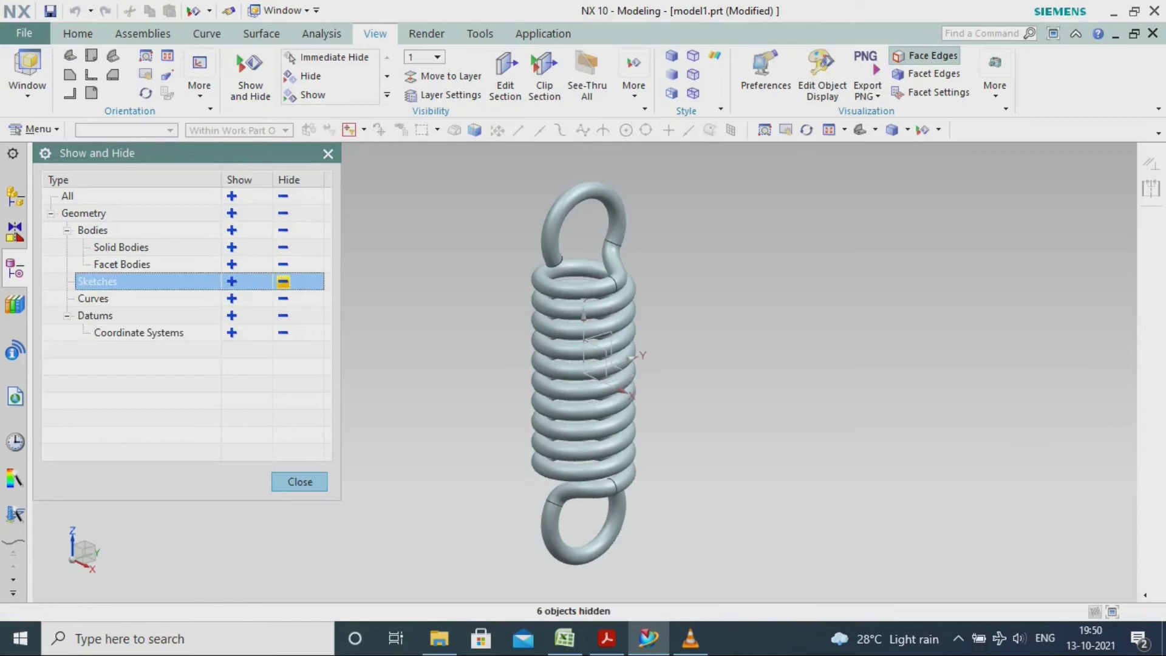
left_click(283, 332)
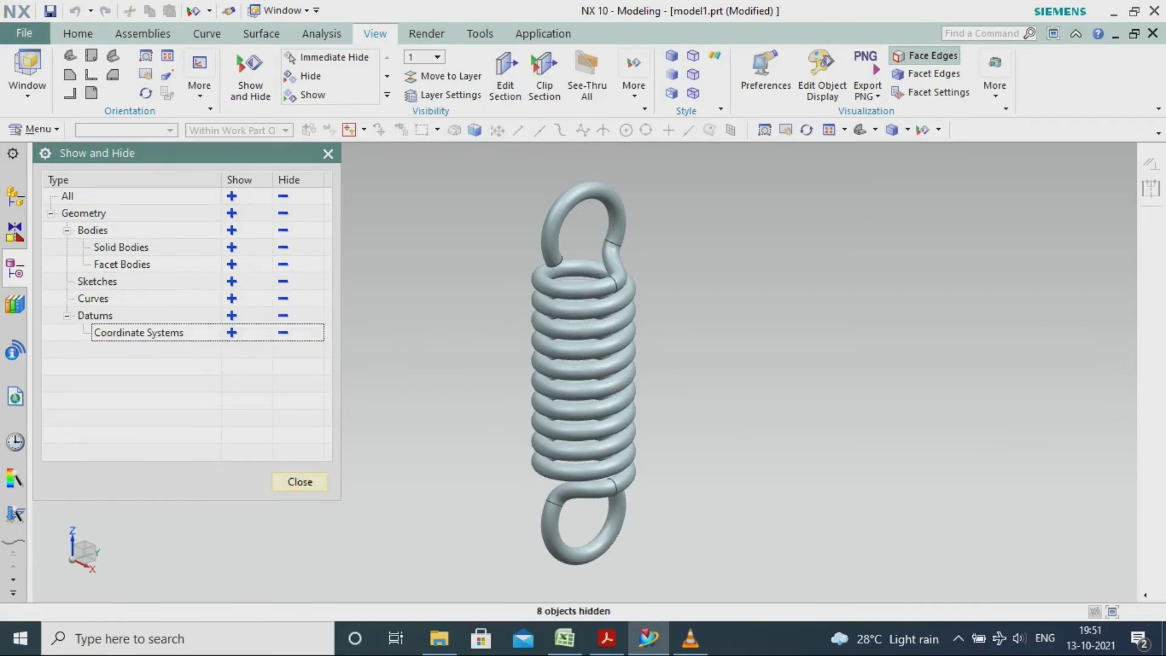
left_click(300, 482)
Switch to Acrobat Reader to compare the spring with the dimensioned views in spring_2.pdf, and return to NX.
mouse_move(306, 372)
middle_mouse_down()
mouse_move(389, 359)
mouse_move(359, 340)
mouse_move(318, 361)
middle_mouse_up()
left_click(607, 638)
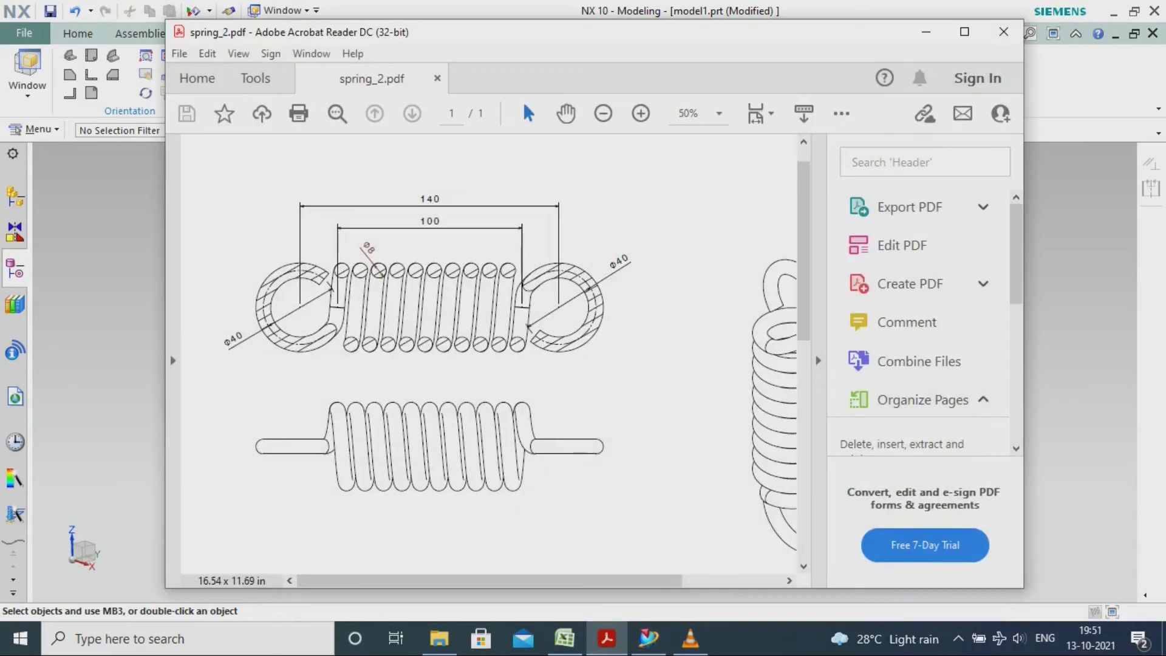
mouse_move(489, 581)
left_mouse_down()
mouse_move(567, 582)
mouse_move(489, 581)
left_mouse_up()
left_click(926, 32)
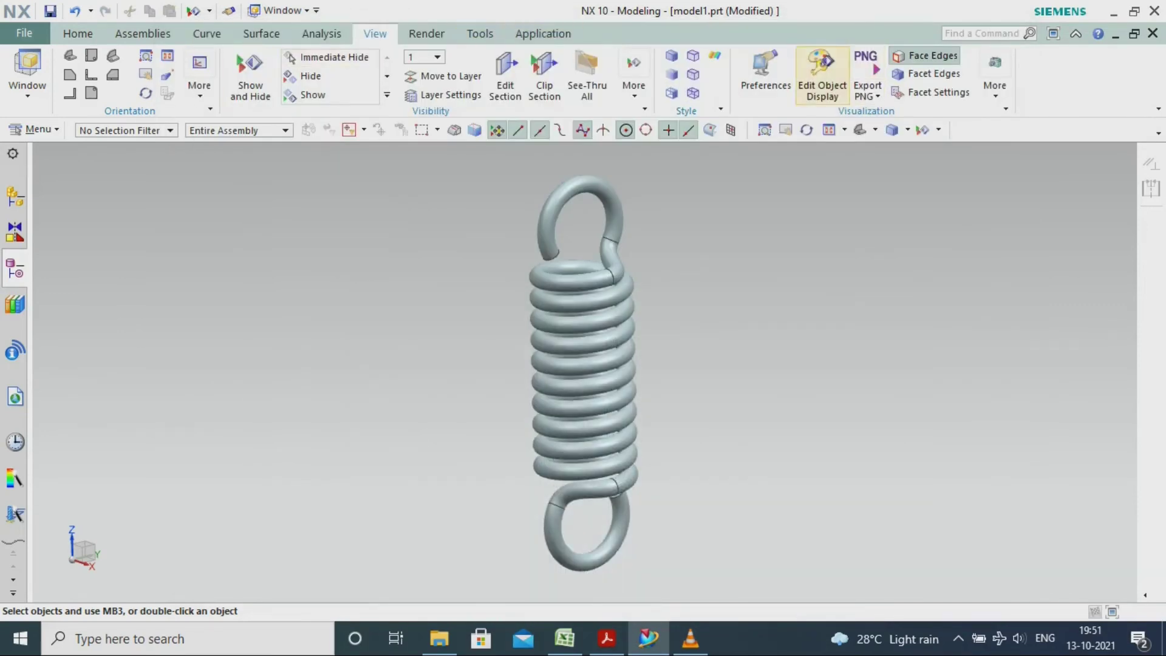
Change the spring body's display colour to blue.
left_click(821, 71)
left_click(582, 340)
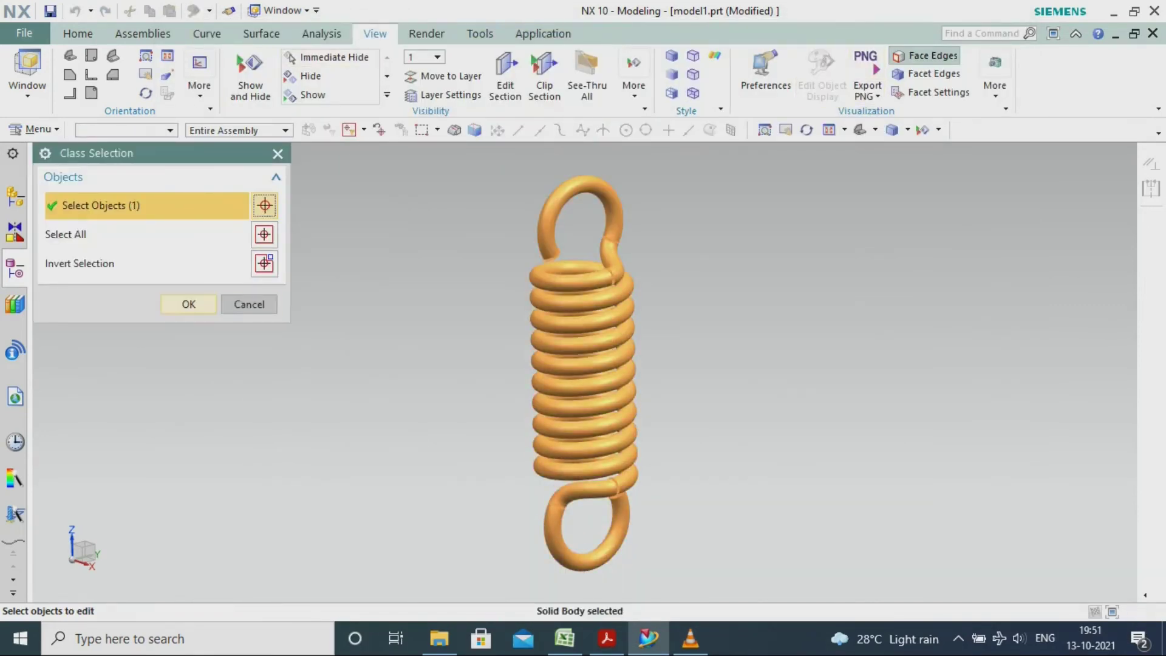
left_click(188, 305)
left_click(212, 252)
left_click(184, 203)
left_click(199, 202)
left_click(188, 399)
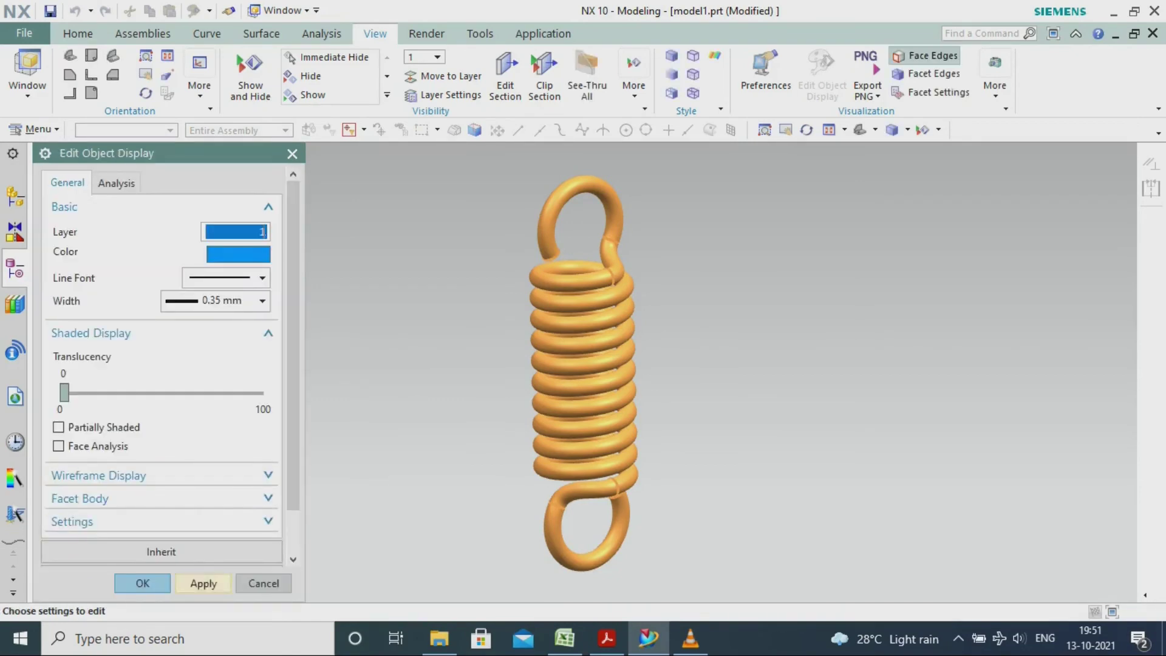
left_click(204, 584)
left_click(143, 584)
Save the part as spring_2 in the spring_2 folder.
middle_click_drag(462, 388, 619, 361)
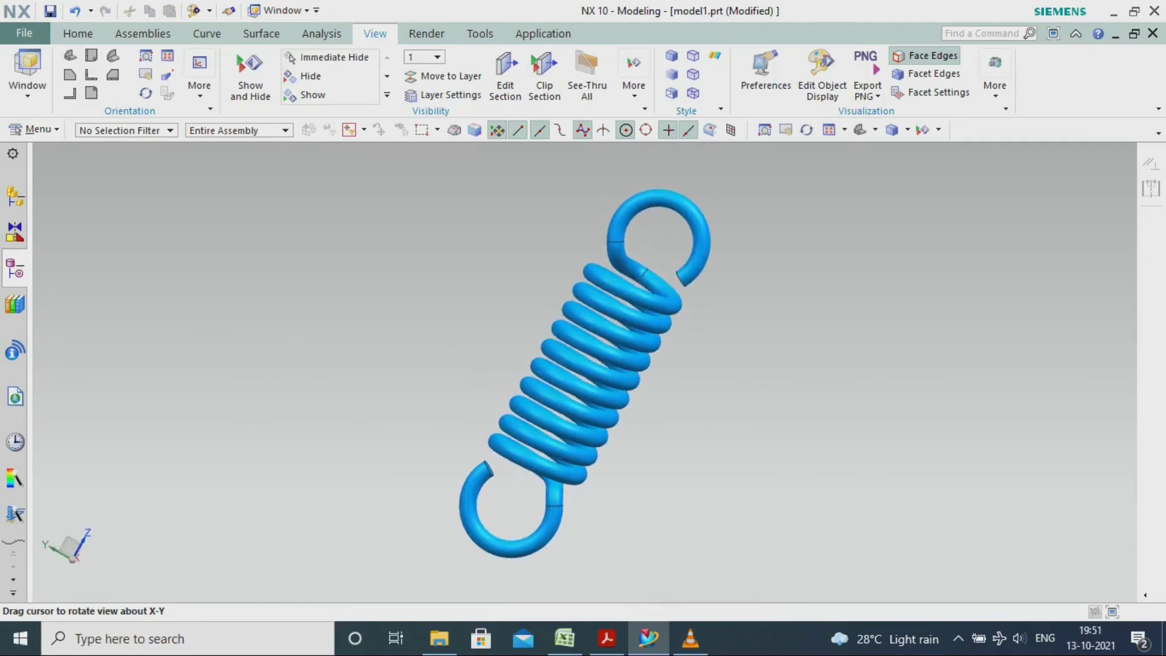
scroll(817, 194, "up", 1)
scroll(817, 243, "down", 2)
scroll(935, 292, "up", 1)
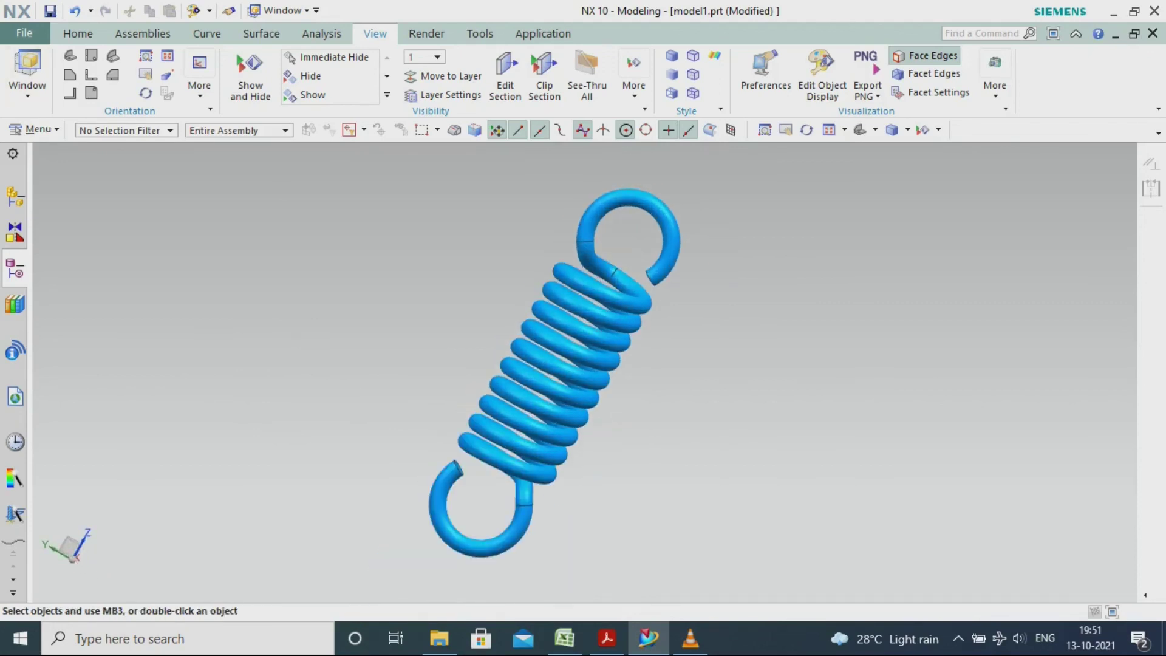
left_click(25, 32)
mouse_move(26, 138)
left_click(219, 180)
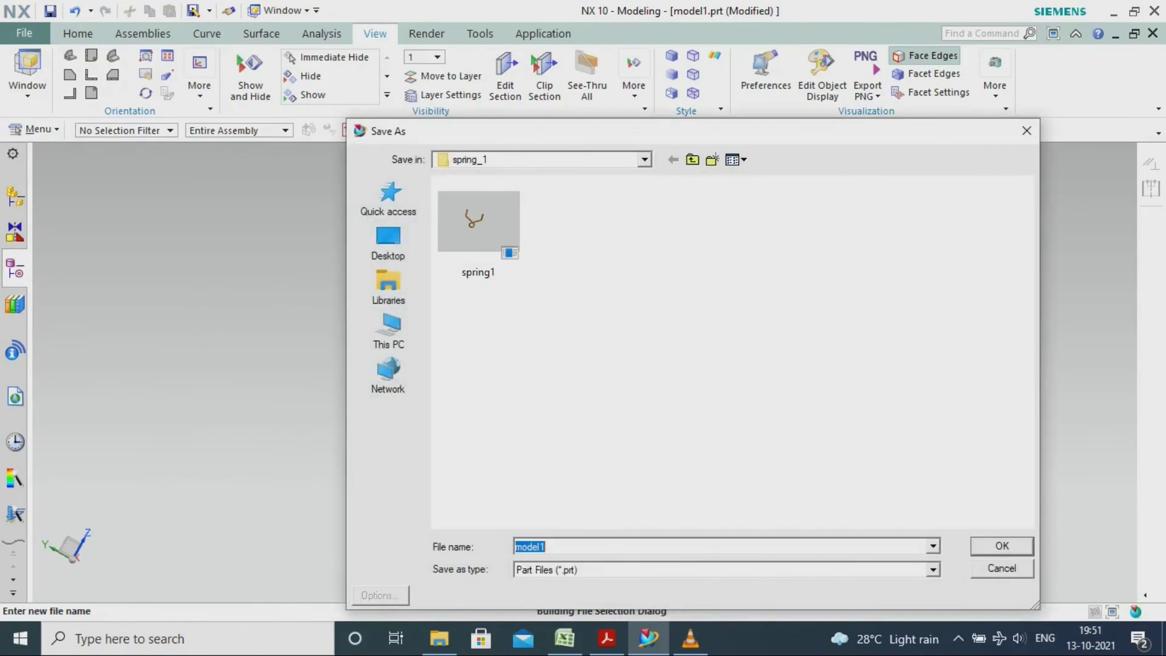
left_click(693, 159)
double_click(479, 334)
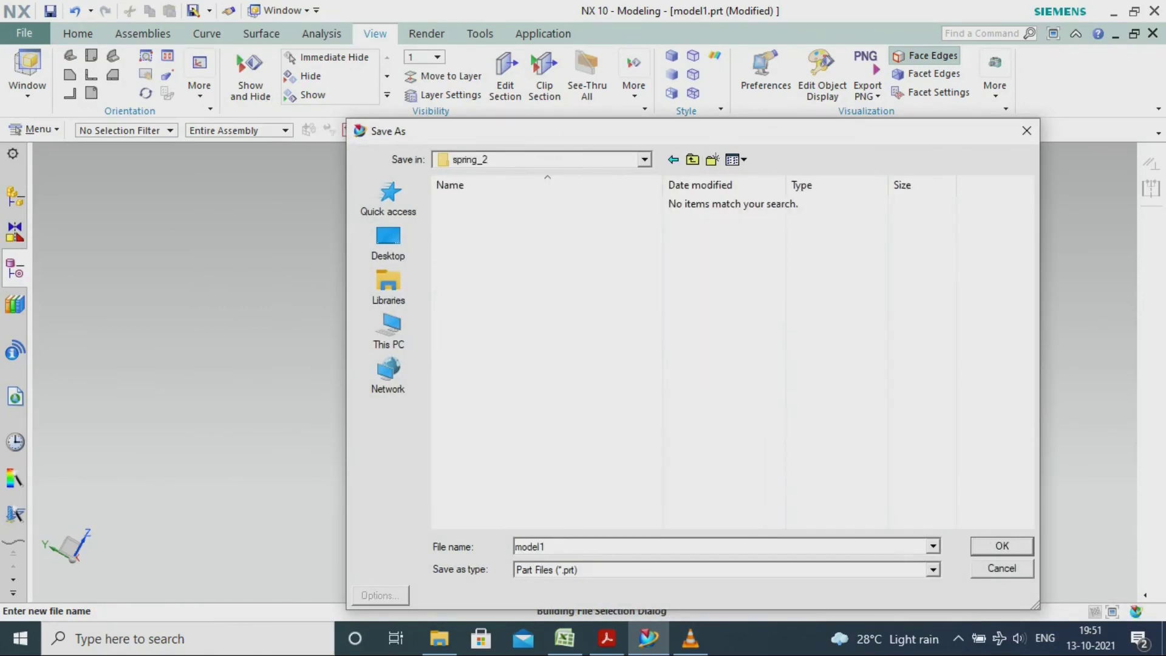
type("spring_2")
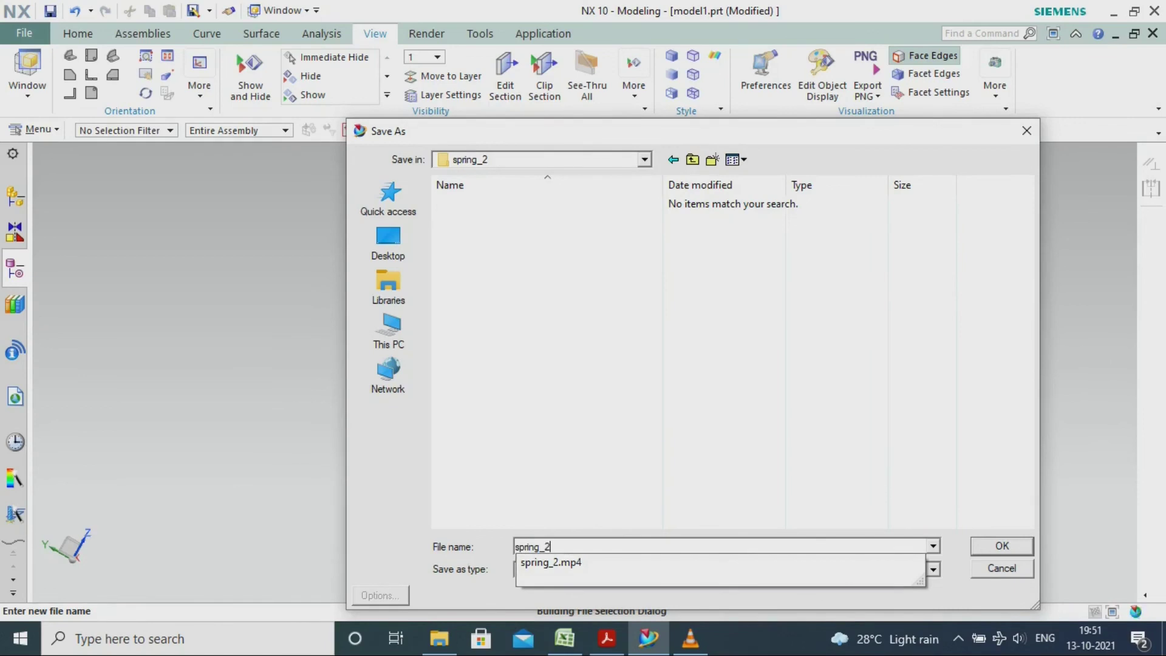
key("Return")
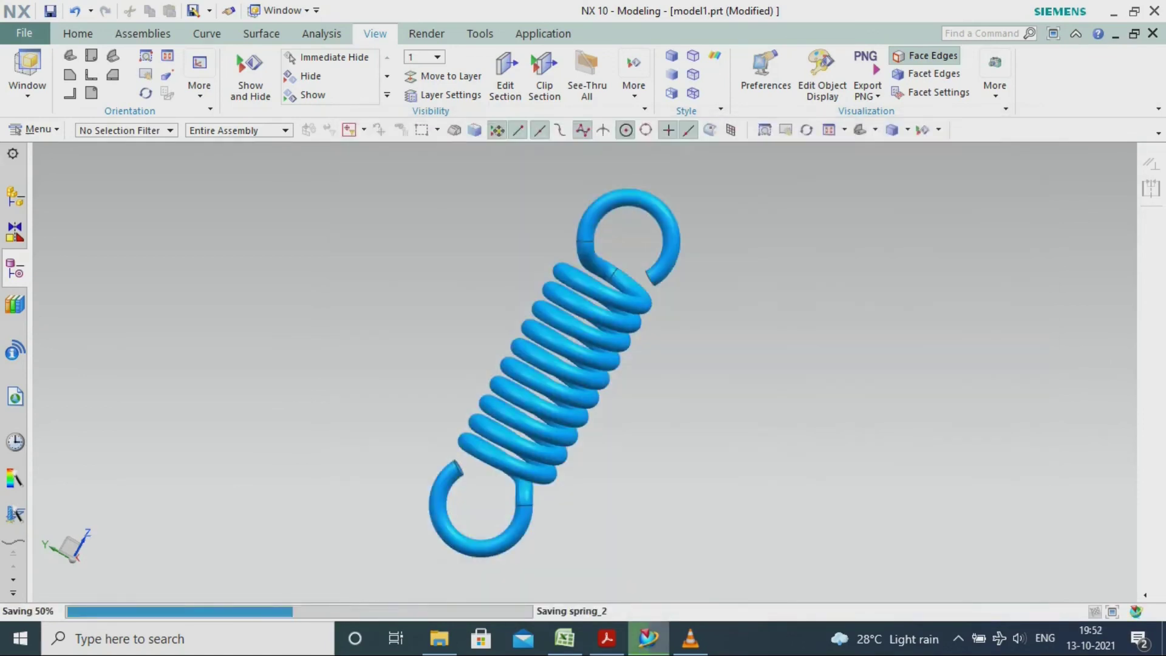